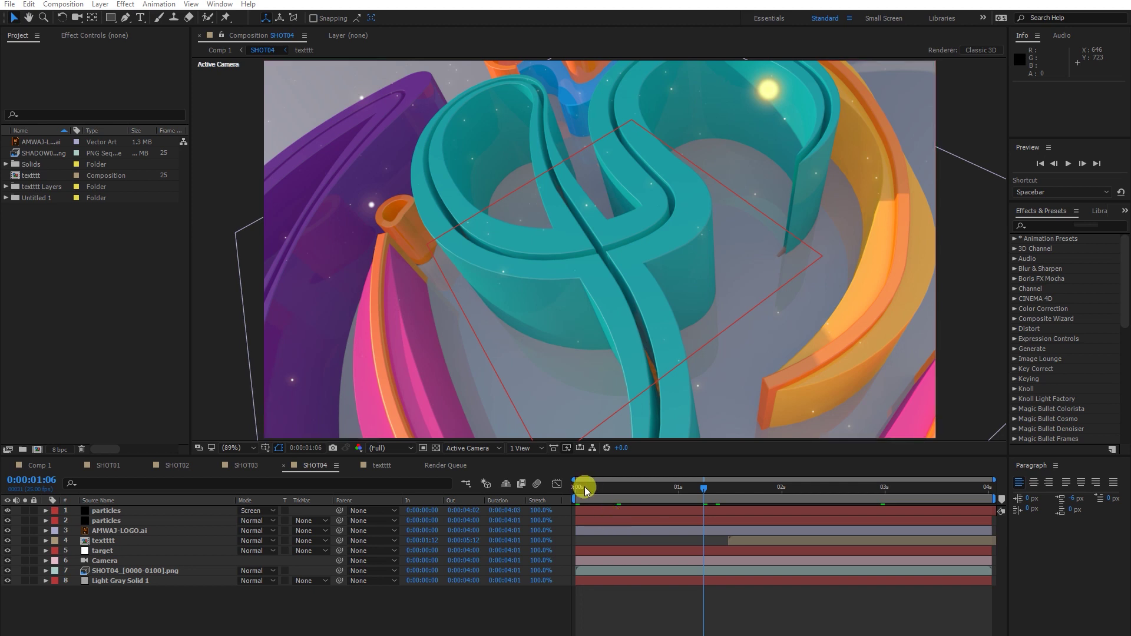
Scrub back and forth through the SHOT04 camera move from close-up shapes to the logo.
{"action": "left_click_drag", "start_coordinate": [585, 487], "coordinate": [877, 488]}
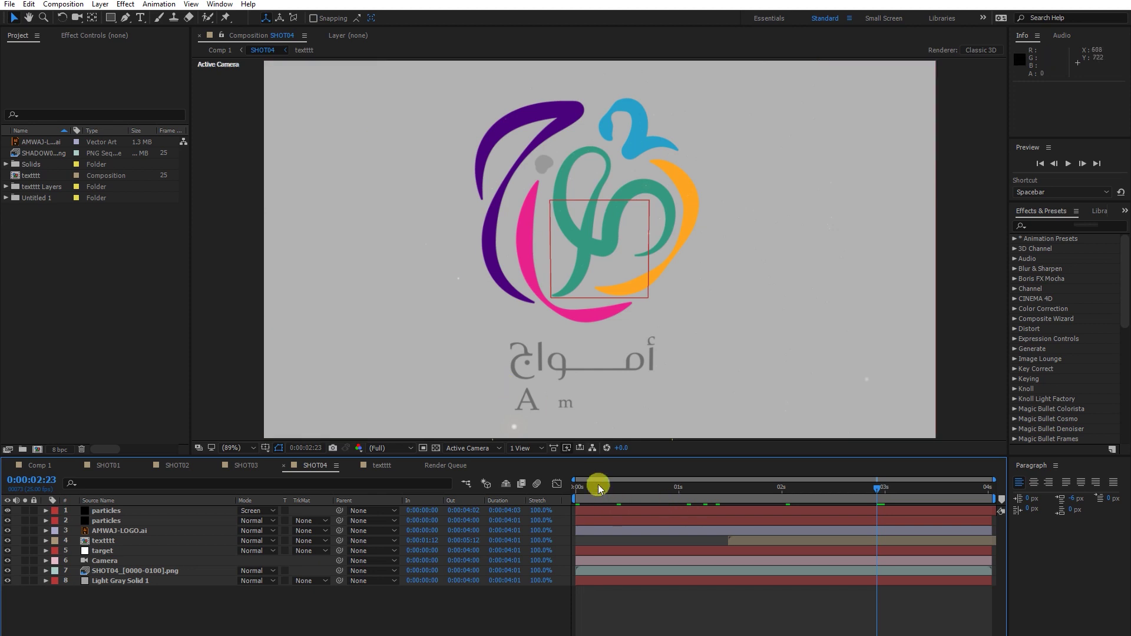
{"action": "left_click_drag", "start_coordinate": [598, 487], "coordinate": [774, 486]}
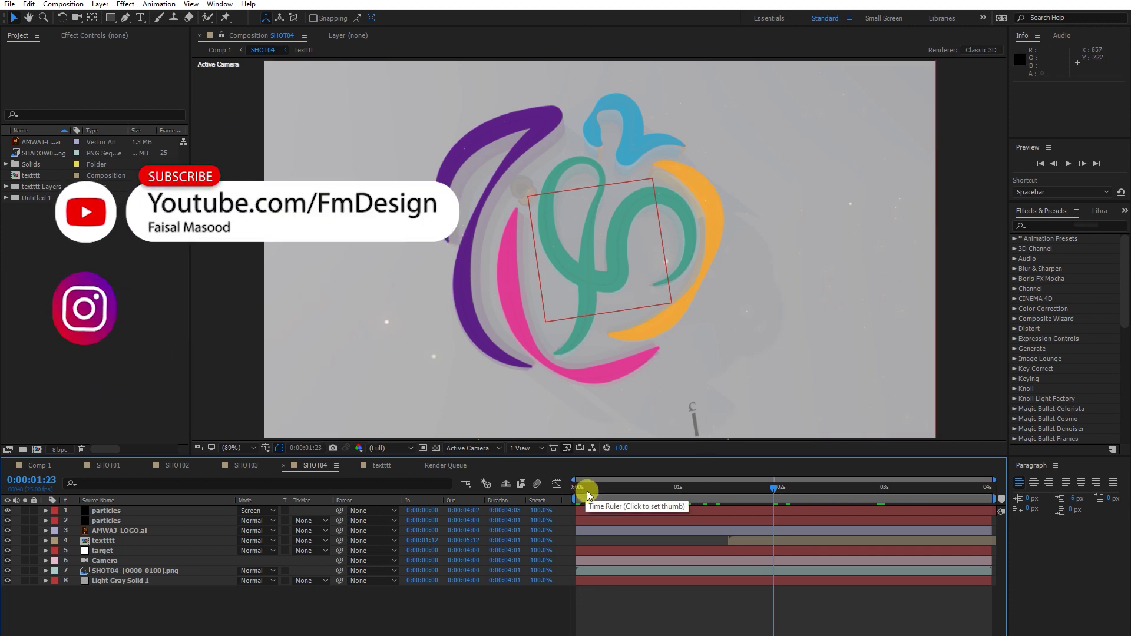
{"action": "left_click_drag", "start_coordinate": [588, 494], "coordinate": [927, 544]}
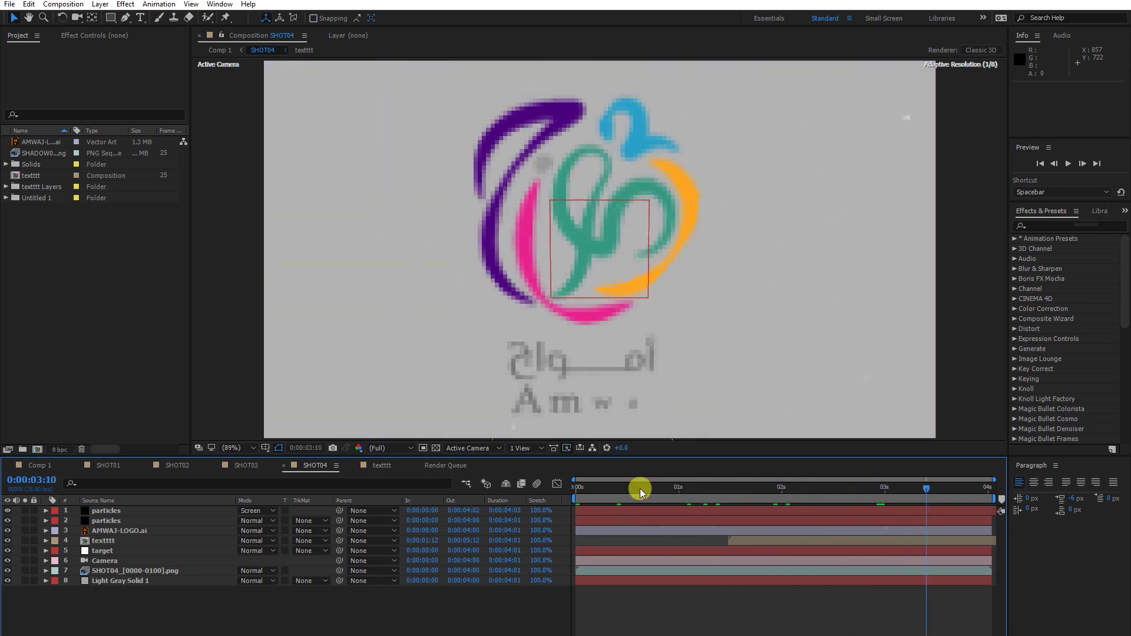
Set Fast Previews to Off (Final Quality) and scrub the camera move again.
{"action": "left_click", "coordinate": [567, 448]}
{"action": "left_click", "coordinate": [582, 460]}
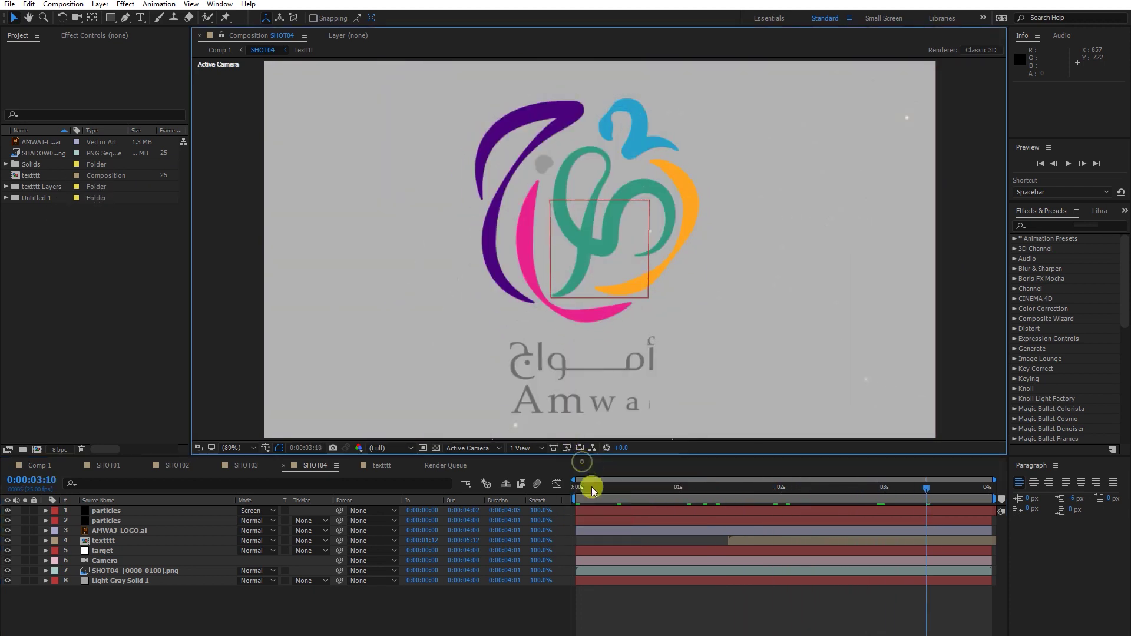
{"action": "left_click_drag", "start_coordinate": [592, 491], "coordinate": [905, 546]}
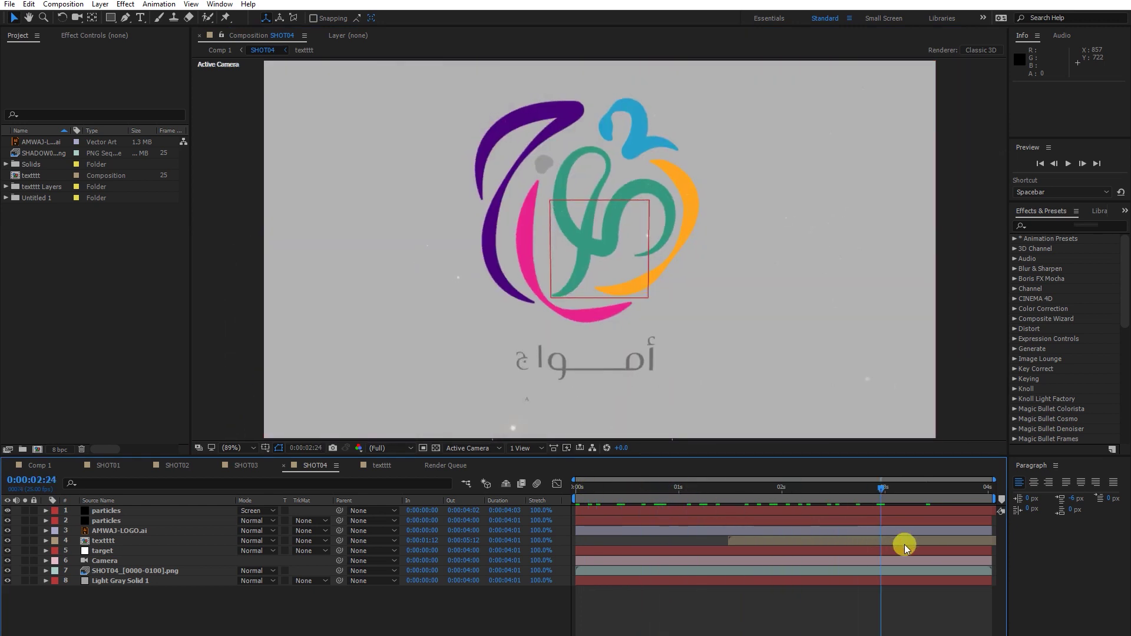
Show SHOT01 at Fit magnification, scrub its ribbon shot twice and select layer 7.
{"action": "left_click", "coordinate": [107, 466]}
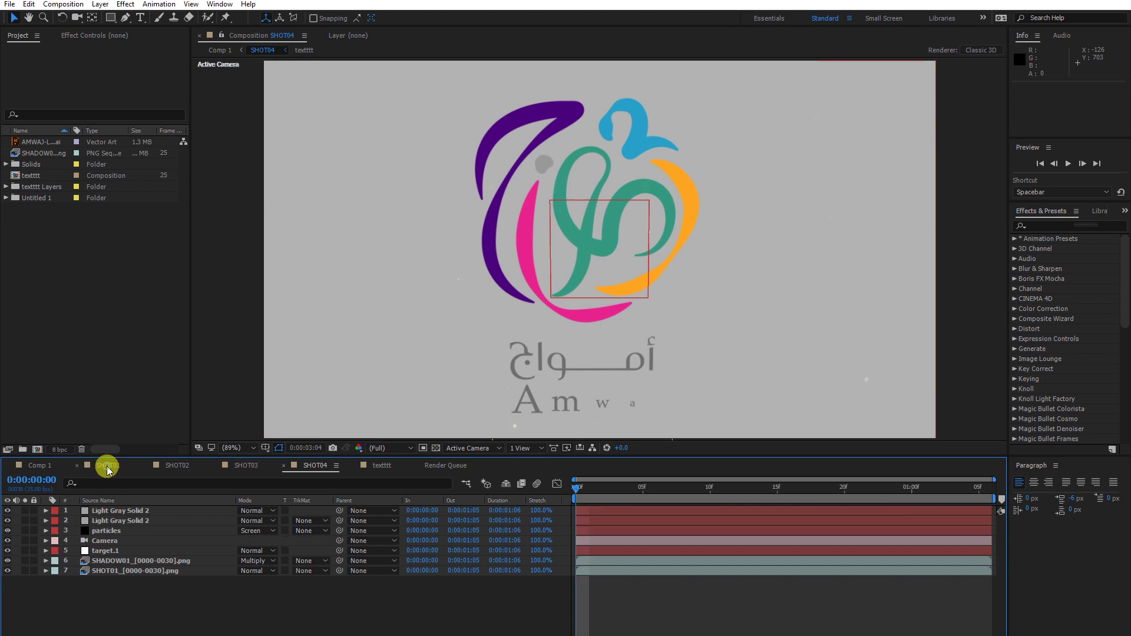
{"action": "left_click", "coordinate": [235, 448]}
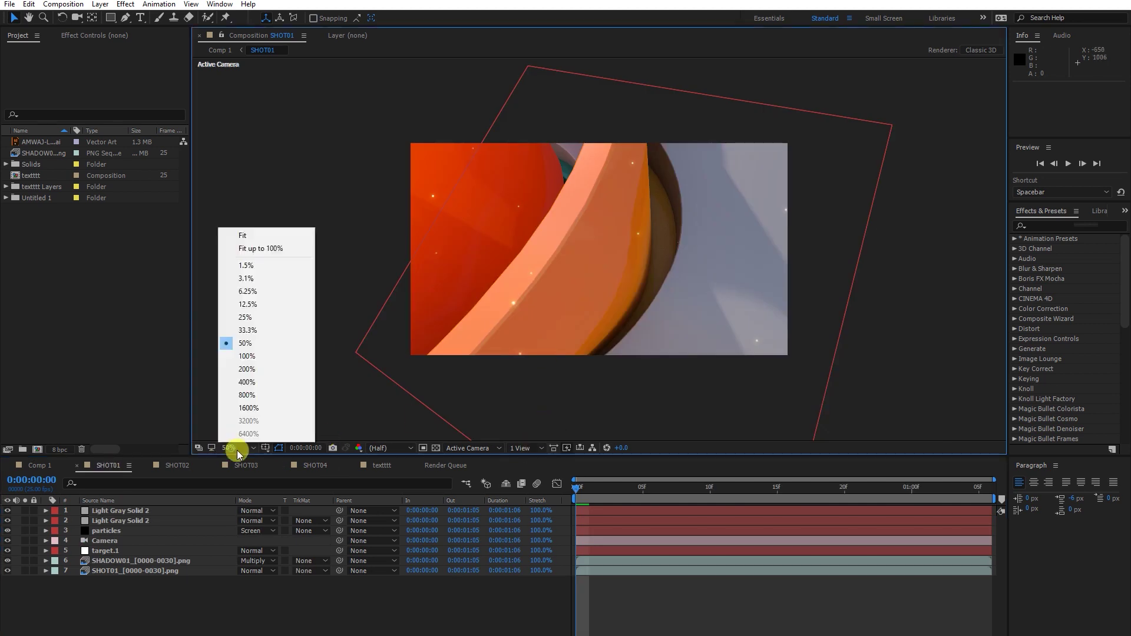
{"action": "left_click", "coordinate": [249, 236]}
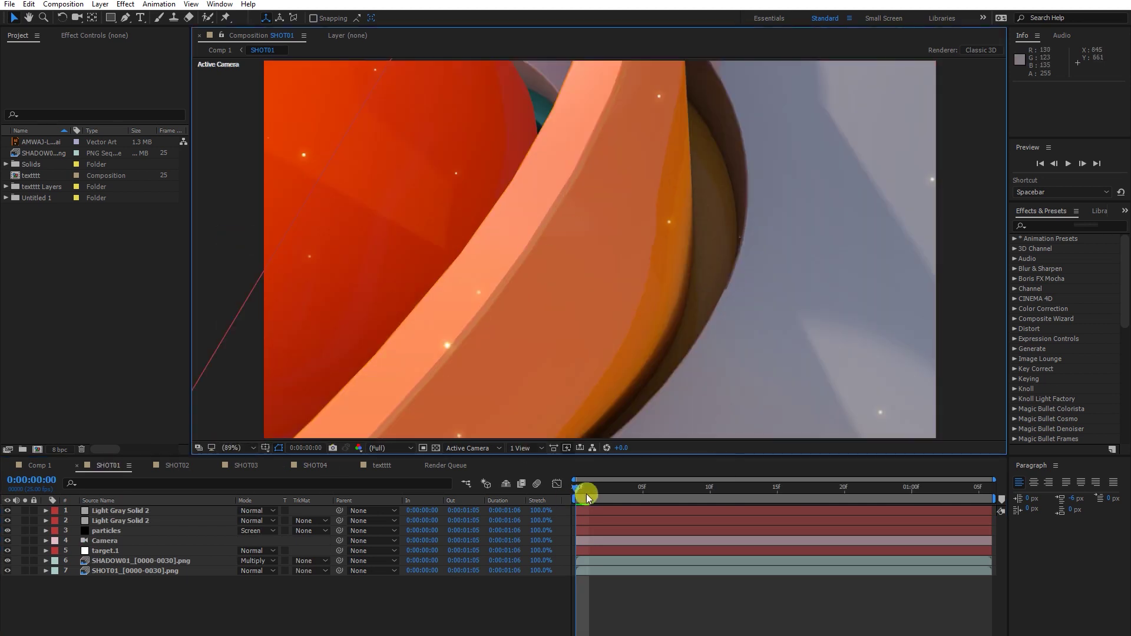
{"action": "left_click_drag", "start_coordinate": [585, 493], "coordinate": [931, 515]}
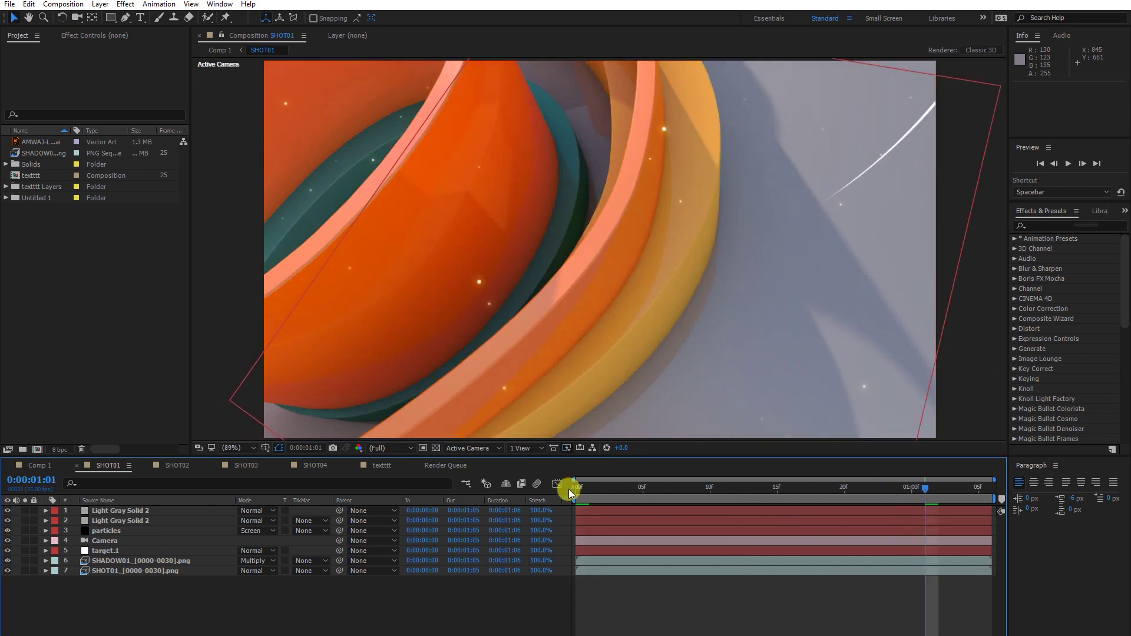
{"action": "left_click_drag", "start_coordinate": [570, 491], "coordinate": [897, 510]}
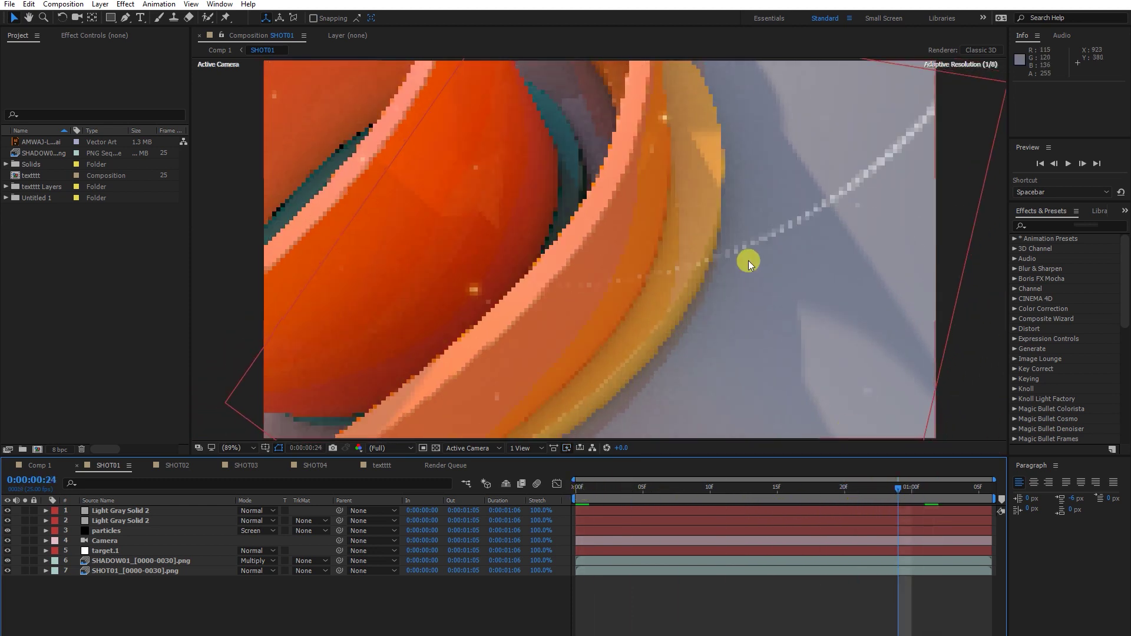
{"action": "left_click", "coordinate": [119, 571]}
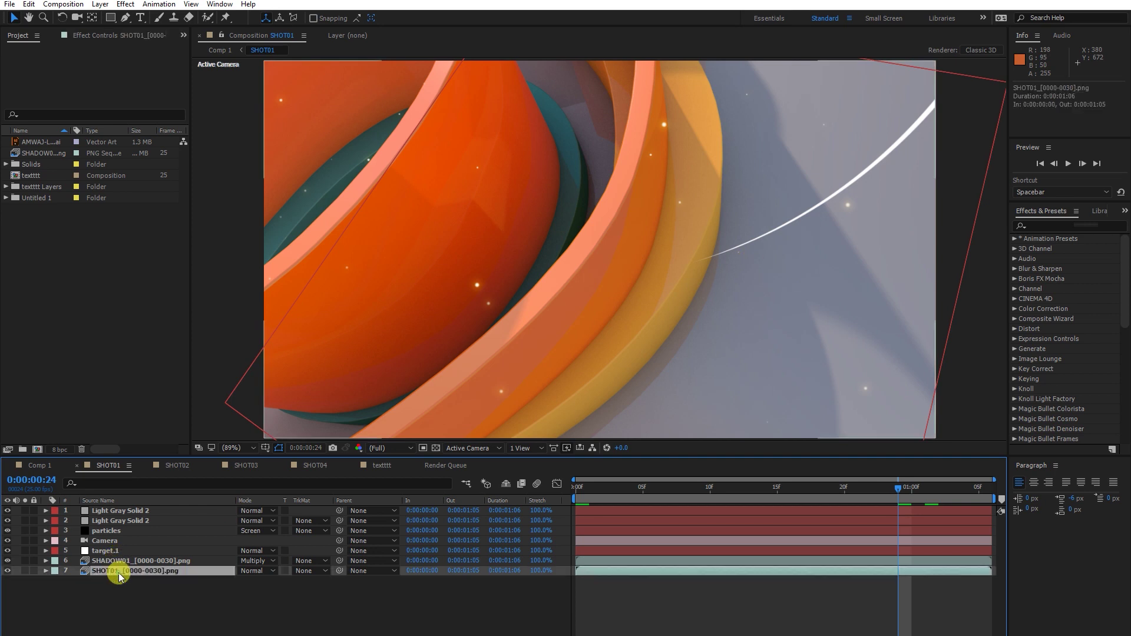
Solo layer 7 SHOT01_[0000-0030].png, scrub the isolated render and bring up its effect controls.
{"action": "left_click", "coordinate": [25, 571]}
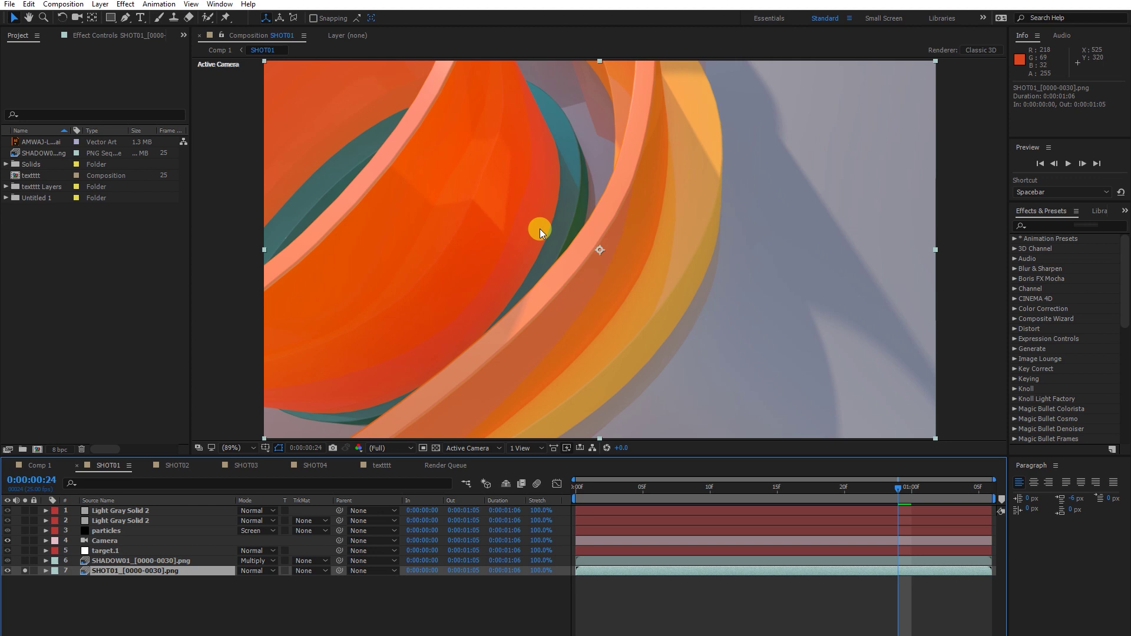
{"action": "left_click_drag", "start_coordinate": [606, 493], "coordinate": [884, 541]}
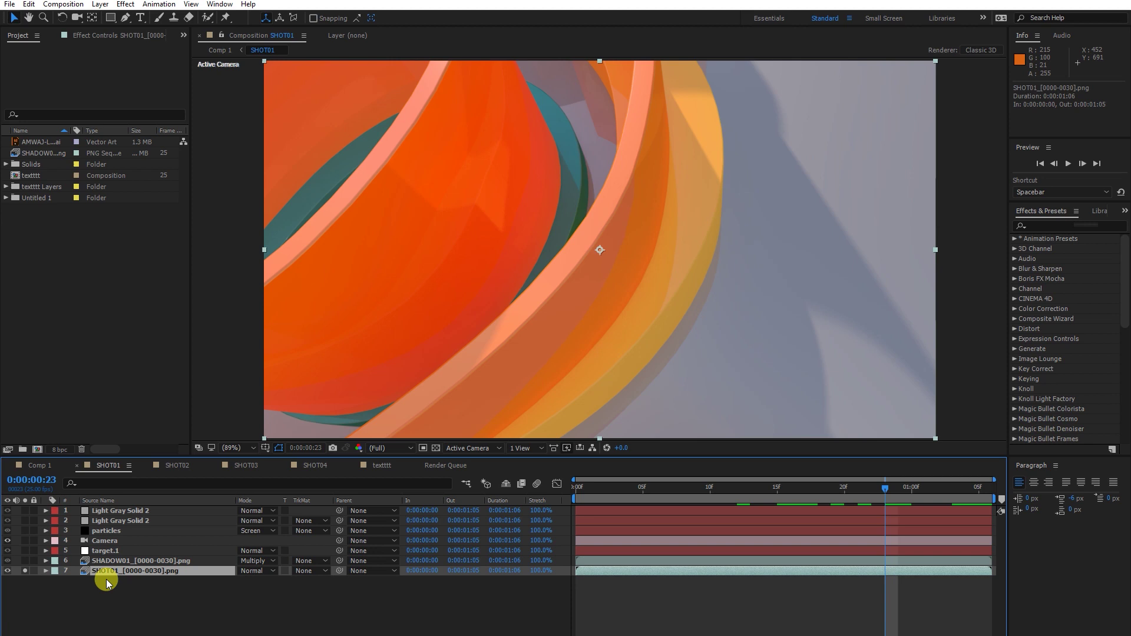
{"action": "left_click", "coordinate": [98, 594]}
{"action": "left_click", "coordinate": [56, 570]}
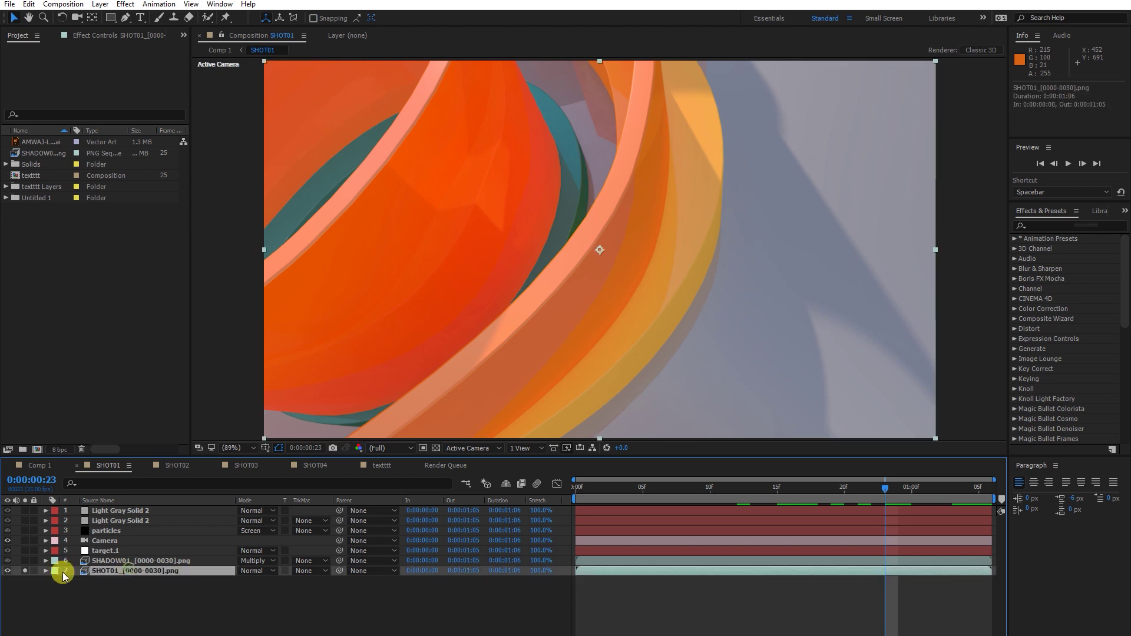
{"action": "left_click", "coordinate": [28, 571]}
{"action": "left_click", "coordinate": [93, 35]}
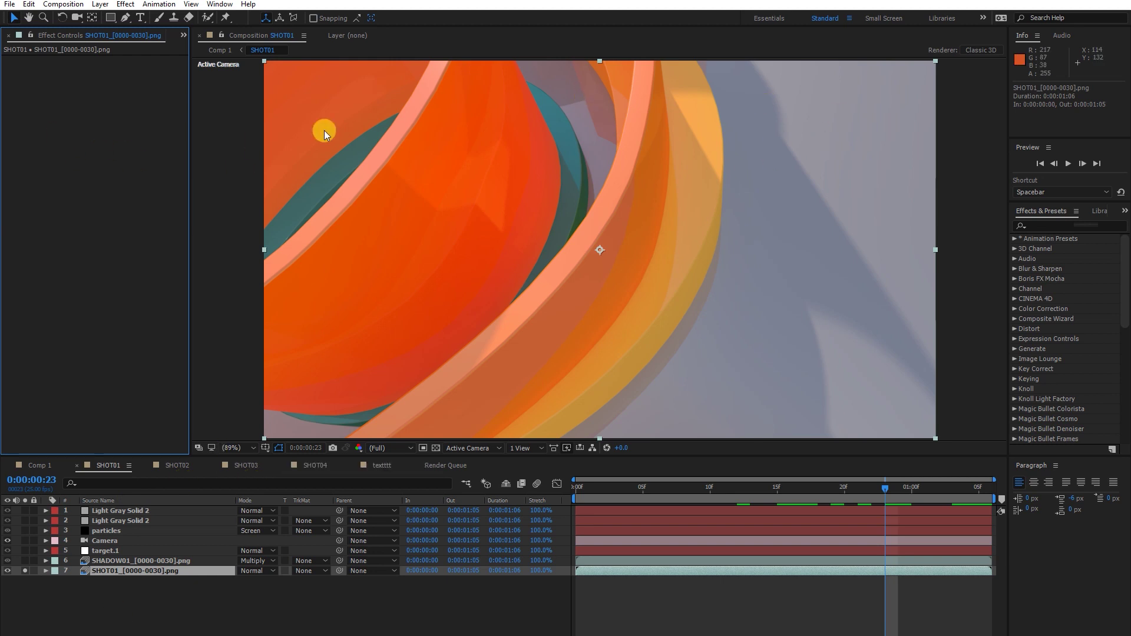
{"action": "left_click", "coordinate": [111, 588]}
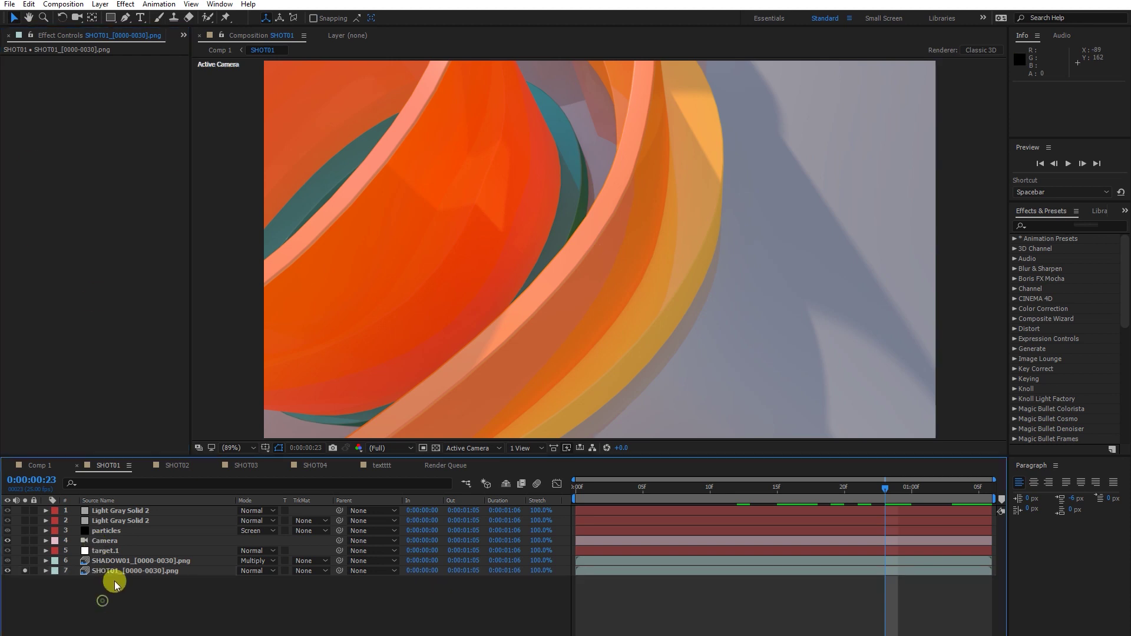
{"action": "left_click", "coordinate": [114, 575]}
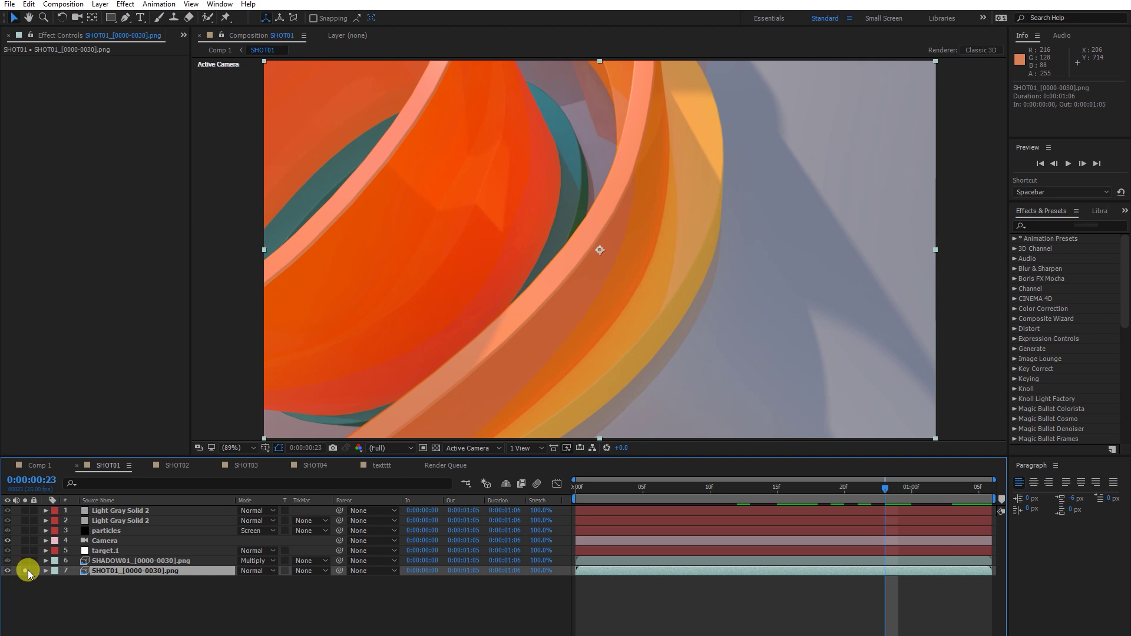
{"action": "left_click_drag", "start_coordinate": [605, 485], "coordinate": [743, 520]}
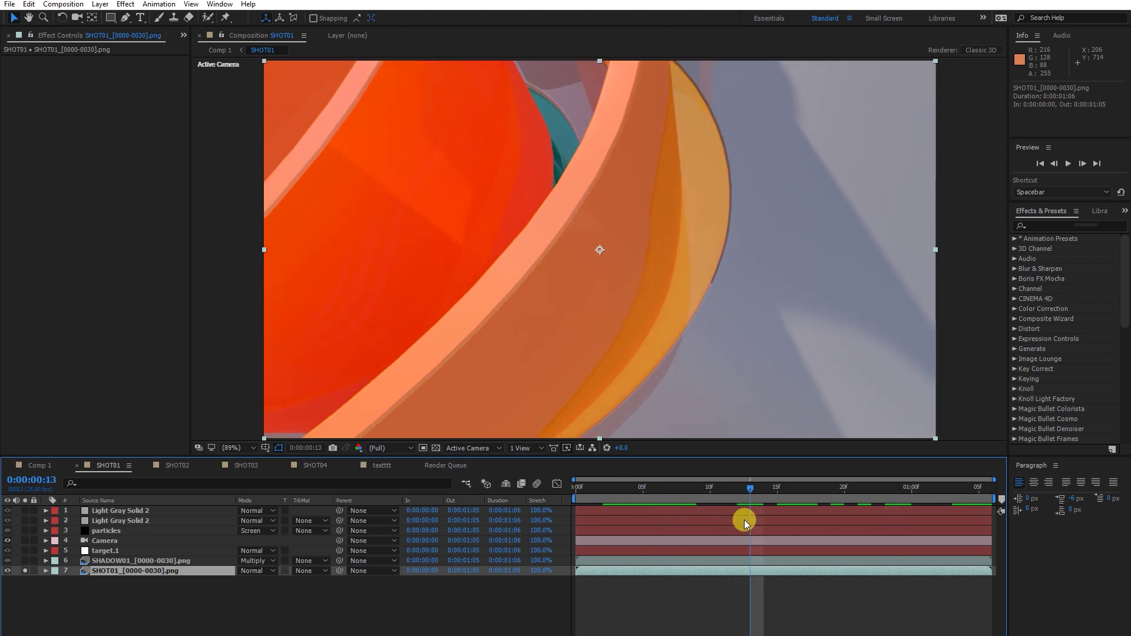
{"action": "left_click", "coordinate": [775, 487]}
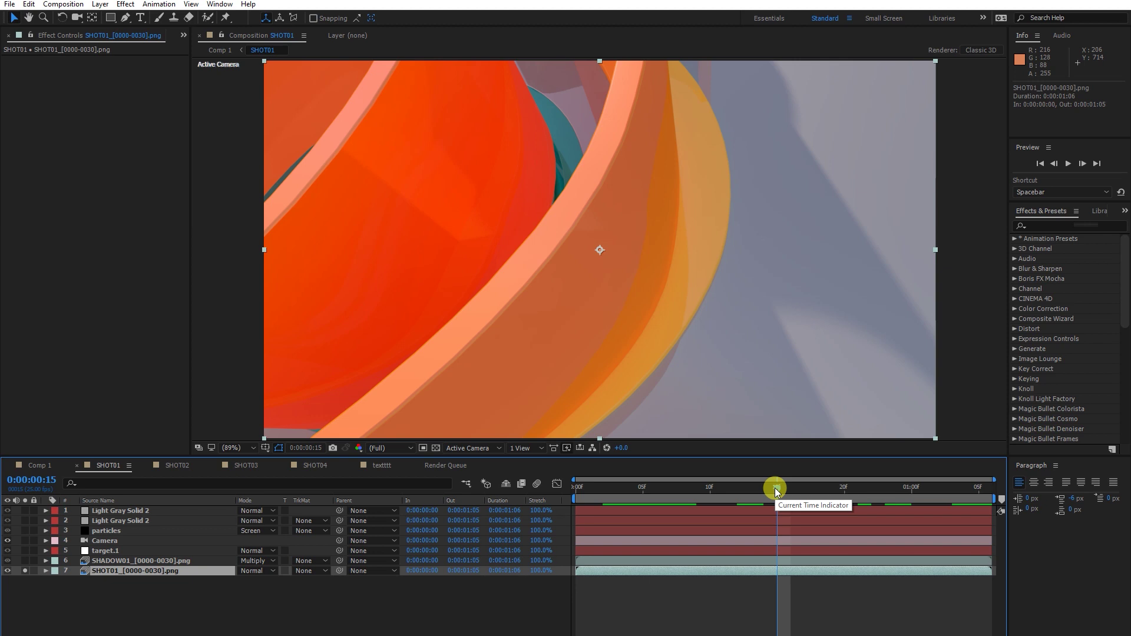
{"action": "left_click_drag", "start_coordinate": [616, 500], "coordinate": [716, 517]}
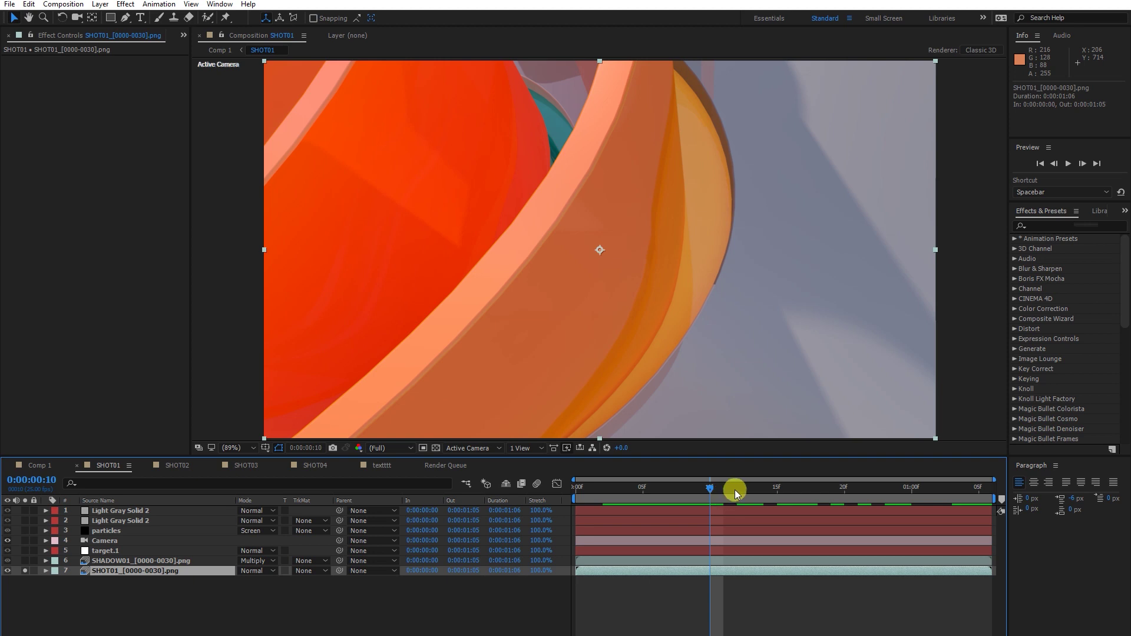
{"action": "left_click_drag", "start_coordinate": [734, 490], "coordinate": [850, 505]}
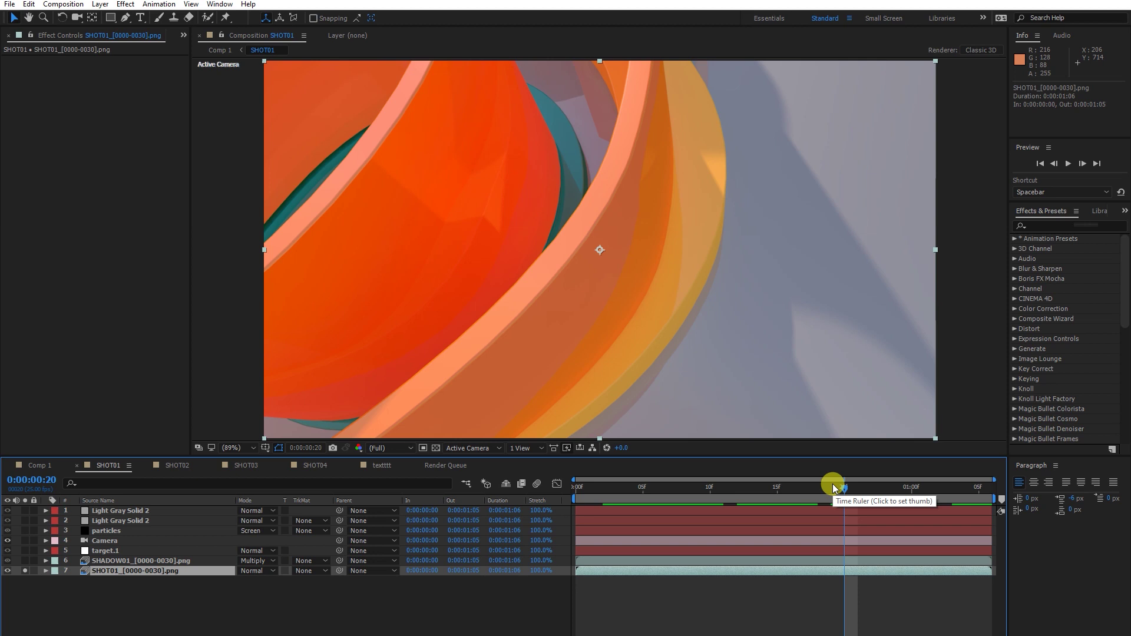
{"action": "left_click_drag", "start_coordinate": [773, 494], "coordinate": [528, 499]}
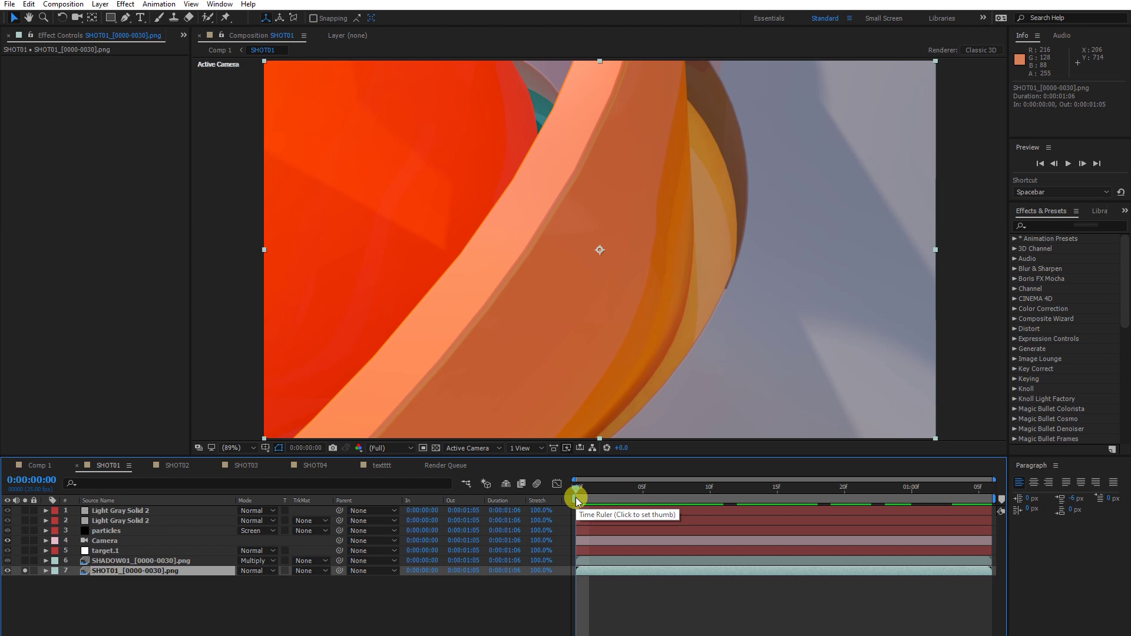
RAM preview SHOT01, then scrub the Comp 1 SHOT01–SHOT04 sequence to the finished logo at 8:03.
{"action": "key", "text": "space"}
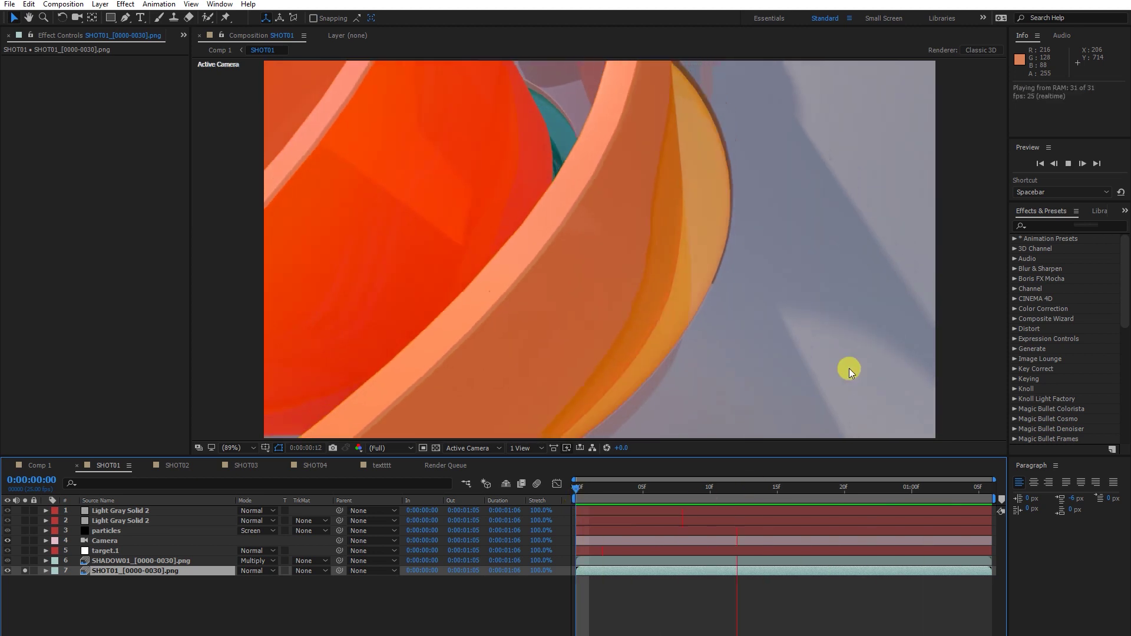
{"action": "key", "text": "space"}
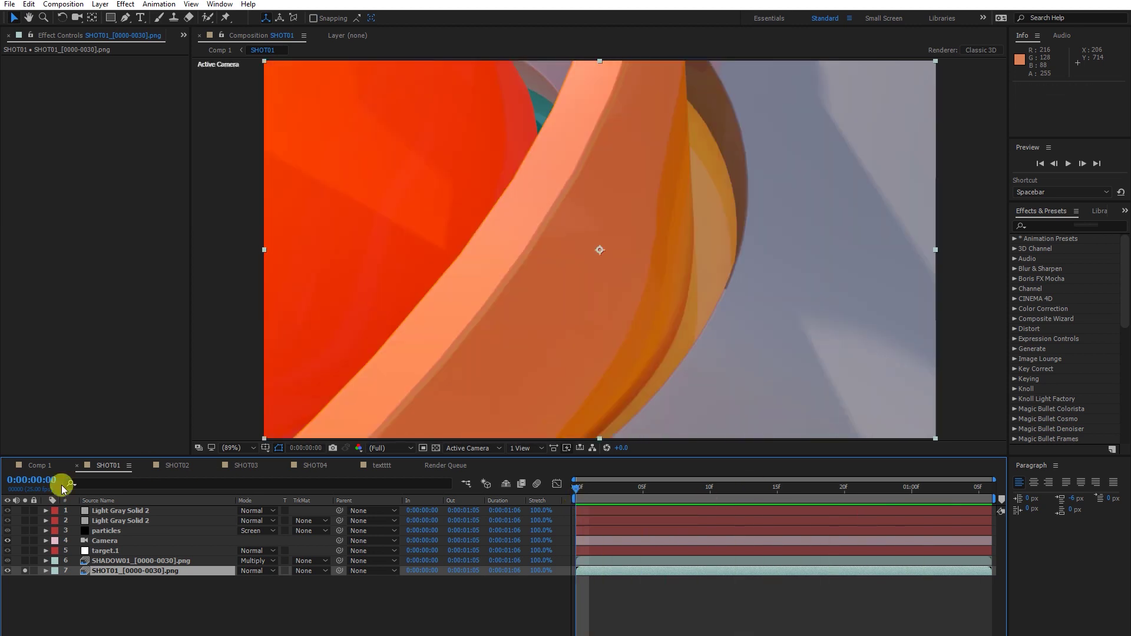
{"action": "left_click", "coordinate": [38, 465]}
{"action": "left_click_drag", "start_coordinate": [621, 488], "coordinate": [713, 521]}
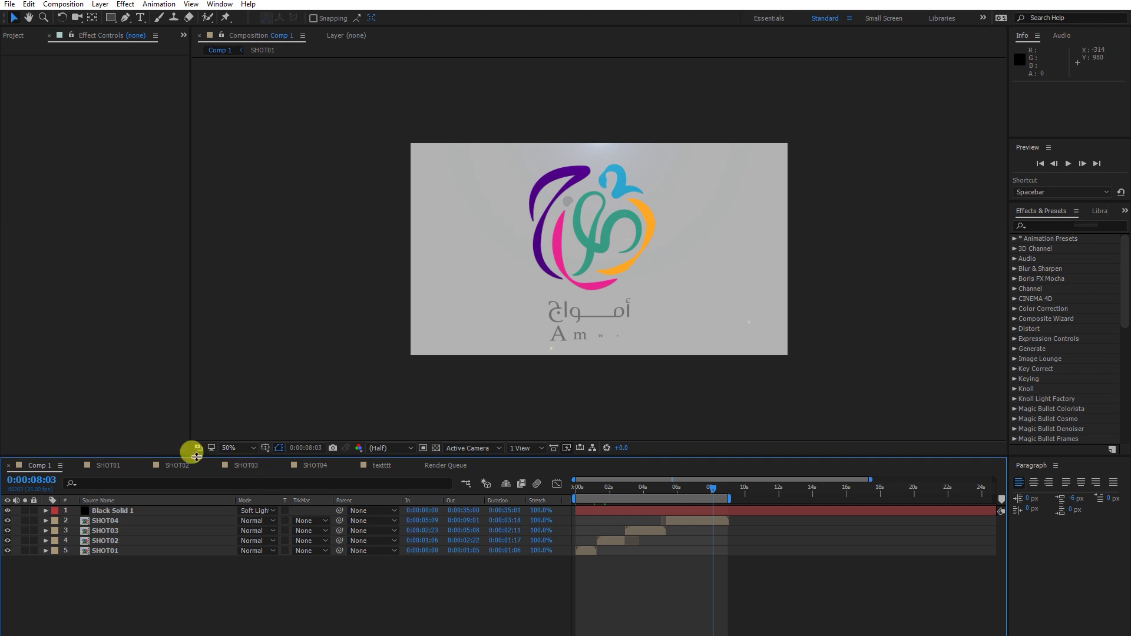
Return to SHOT01, jump to frame 0 and play its soloed render.
{"action": "left_click", "coordinate": [109, 465]}
{"action": "left_click", "coordinate": [587, 492]}
{"action": "key", "text": "space"}
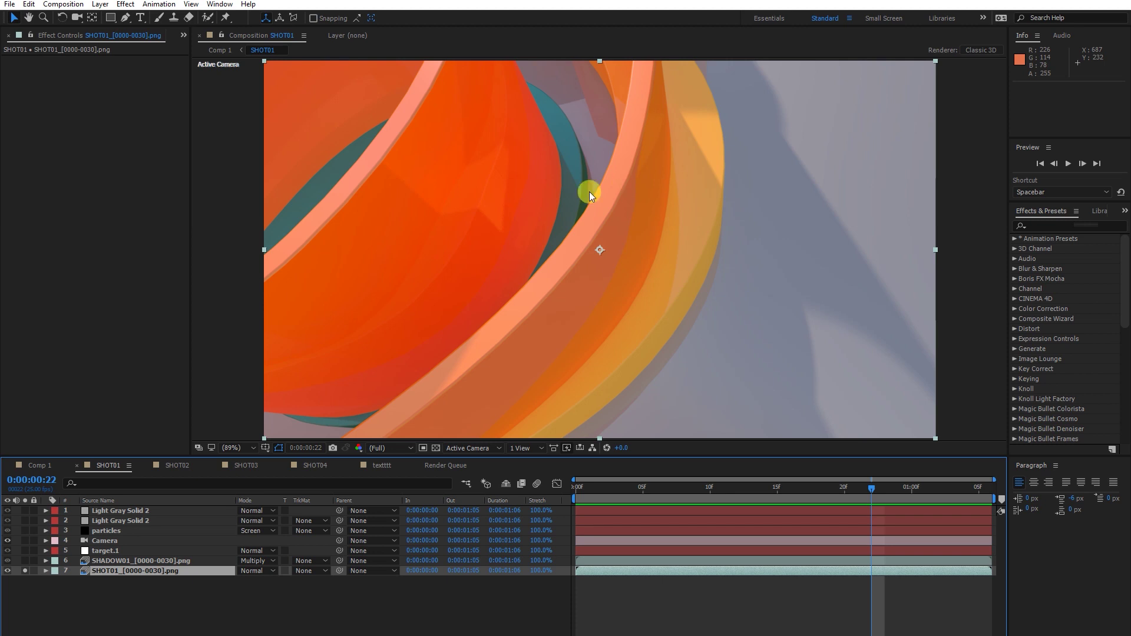
{"action": "left_click", "coordinate": [170, 592]}
{"action": "left_click", "coordinate": [145, 572]}
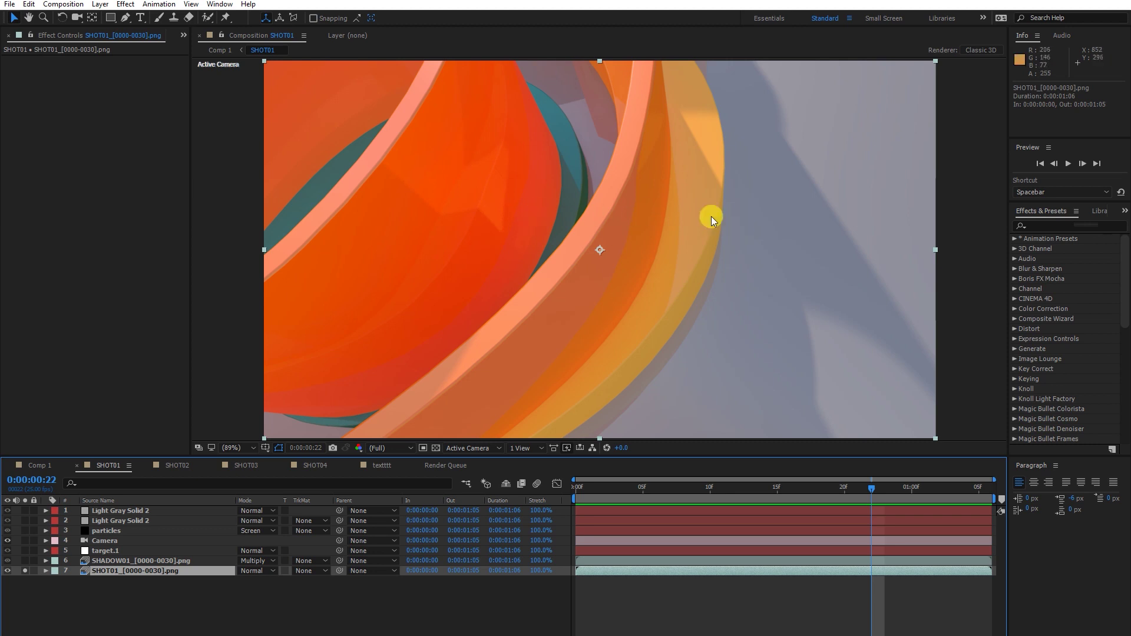
{"action": "left_click", "coordinate": [119, 560]}
{"action": "left_click", "coordinate": [25, 561]}
{"action": "left_click", "coordinate": [24, 561]}
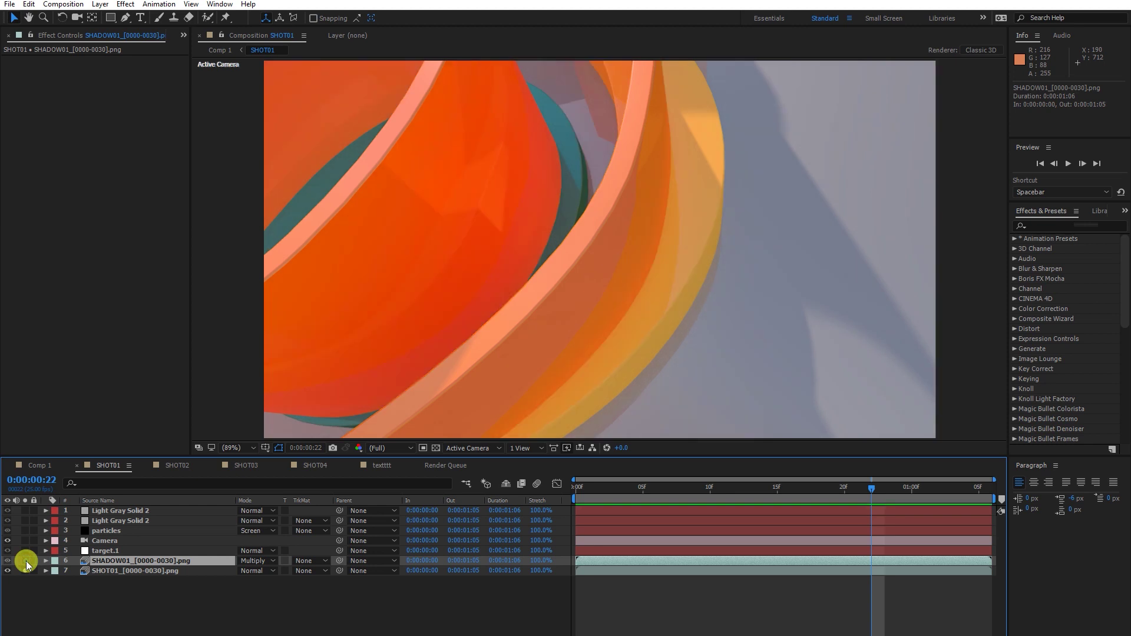
{"action": "left_click", "coordinate": [24, 560]}
{"action": "left_click", "coordinate": [25, 561]}
{"action": "left_click", "coordinate": [25, 561]}
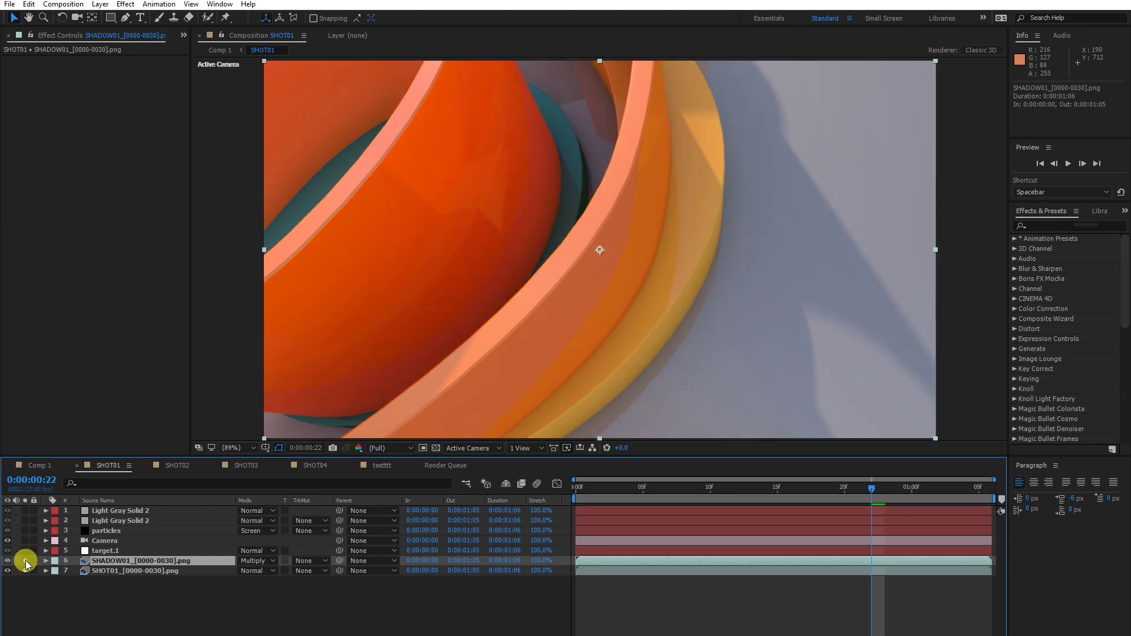
{"action": "left_click", "coordinate": [25, 561]}
{"action": "left_click", "coordinate": [25, 561]}
{"action": "left_click", "coordinate": [24, 560]}
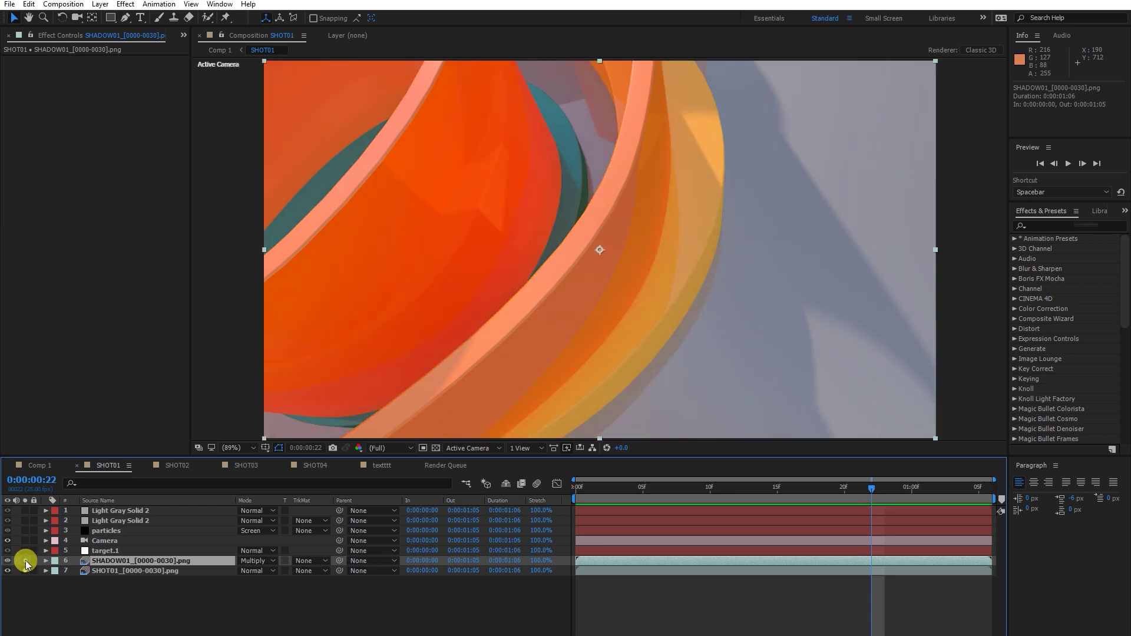
{"action": "left_click", "coordinate": [24, 561]}
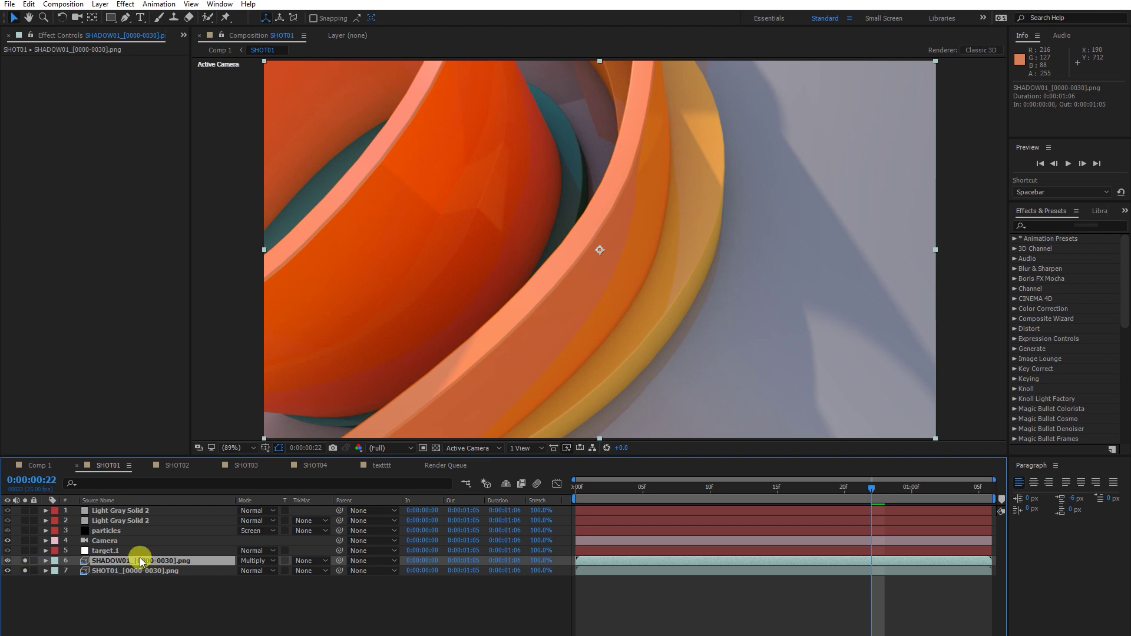
{"action": "left_click", "coordinate": [116, 551]}
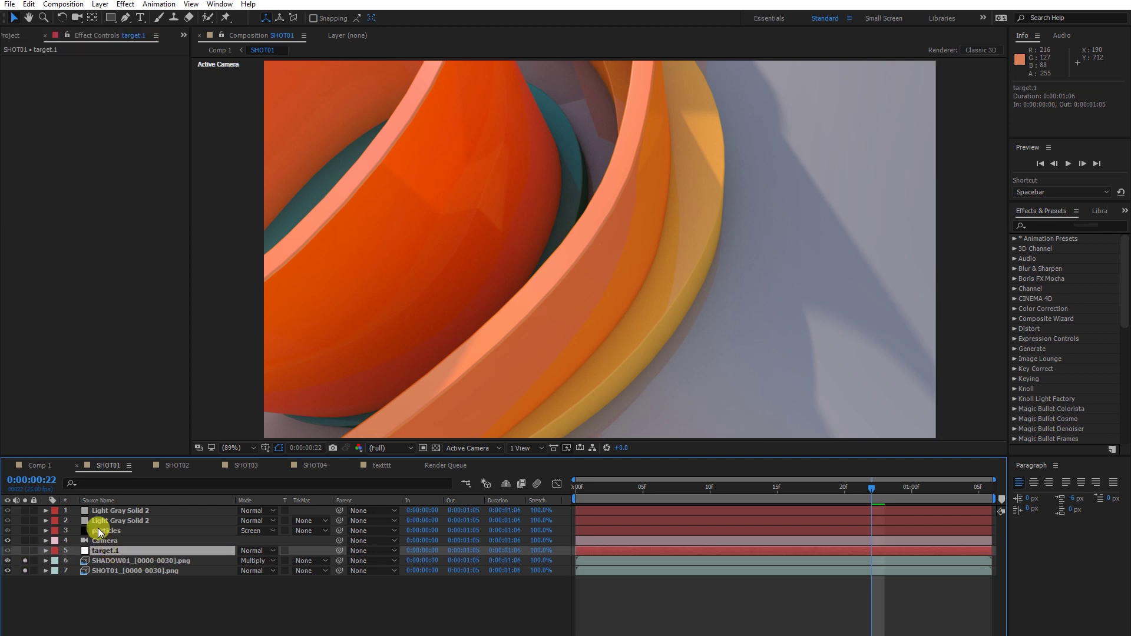
Solo the particles layer and scrub the first second to see its glowing specks.
{"action": "left_click", "coordinate": [97, 530]}
{"action": "left_click", "coordinate": [24, 532]}
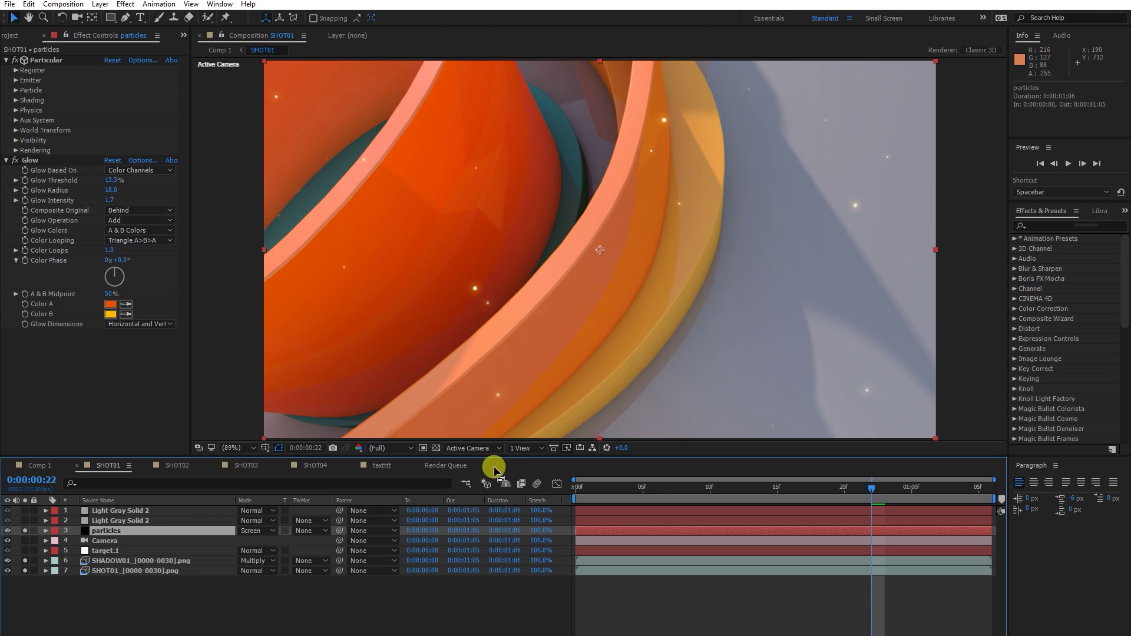
{"action": "left_click_drag", "start_coordinate": [595, 483], "coordinate": [589, 513]}
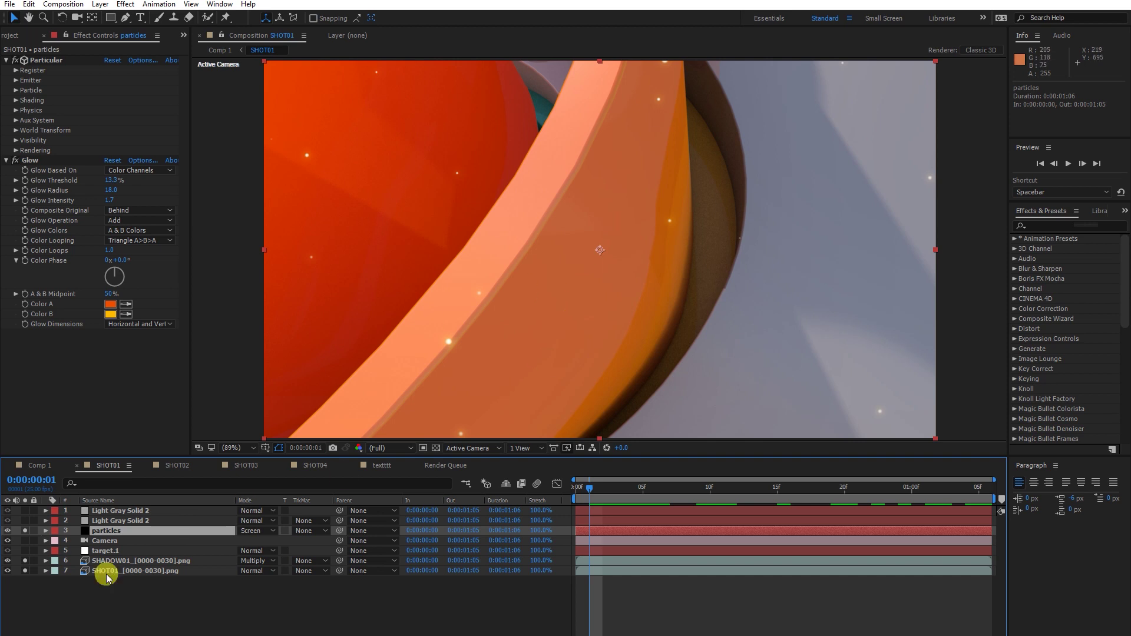
Inspect both Light Gray Solid 2 3D Stroke layers and scrub to frame 17.
{"action": "left_click", "coordinate": [107, 522]}
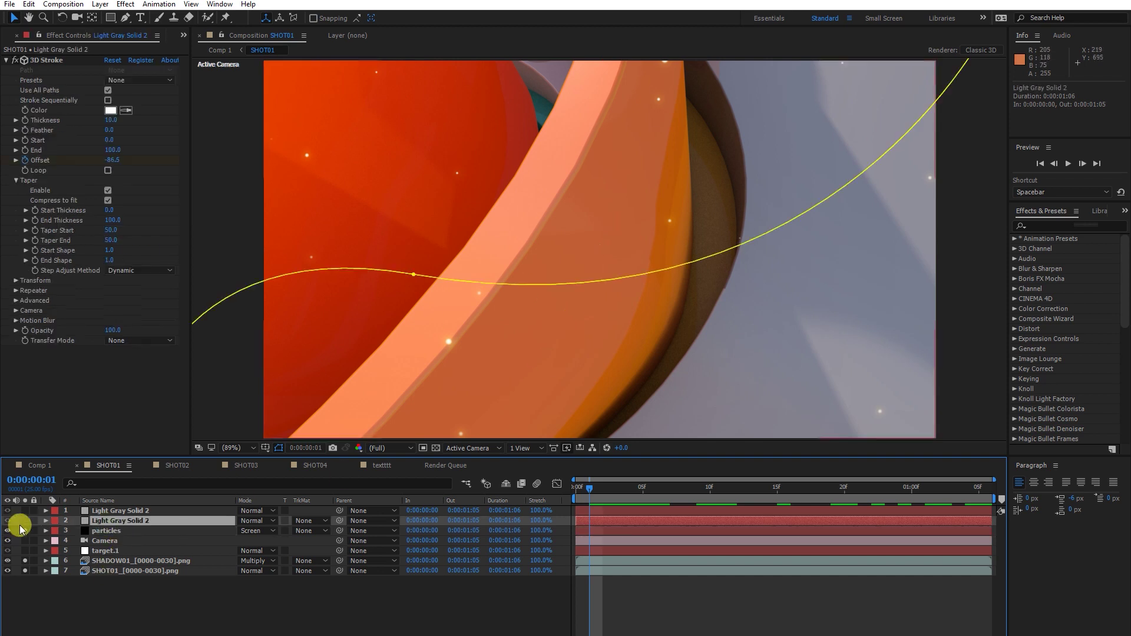
{"action": "left_click", "coordinate": [103, 511]}
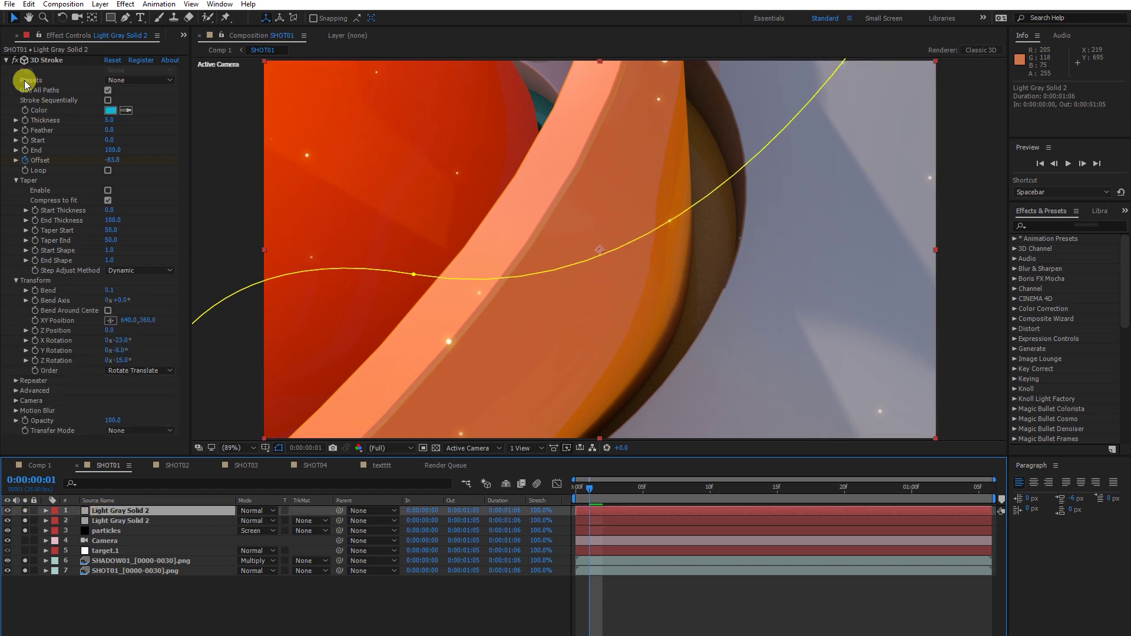
{"action": "left_click", "coordinate": [6, 61]}
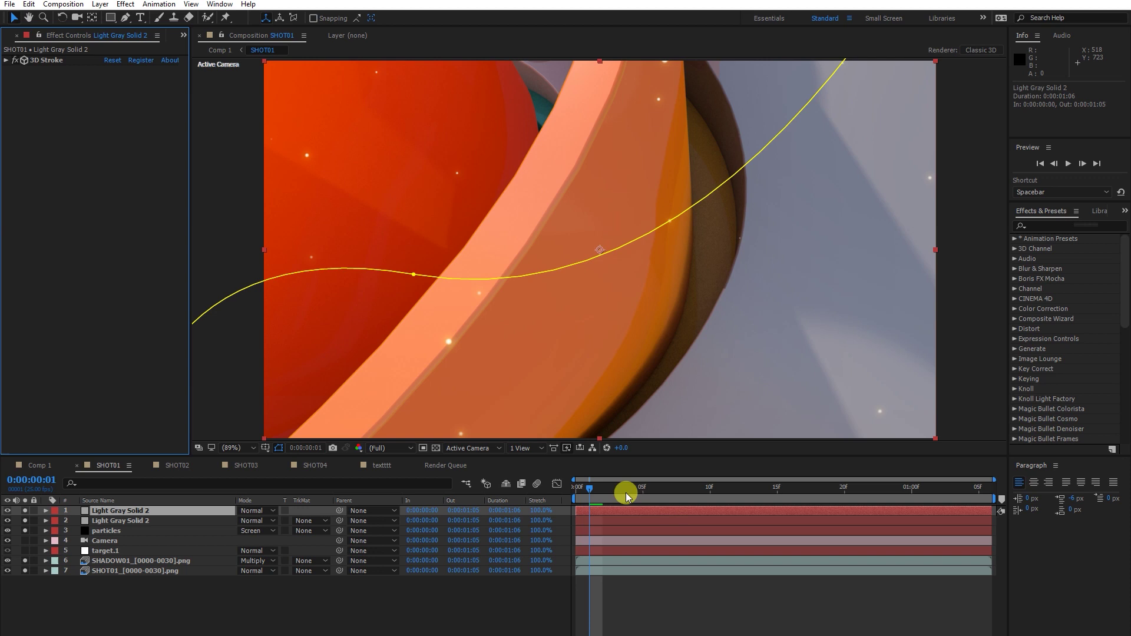
{"action": "left_click_drag", "start_coordinate": [588, 489], "coordinate": [797, 500]}
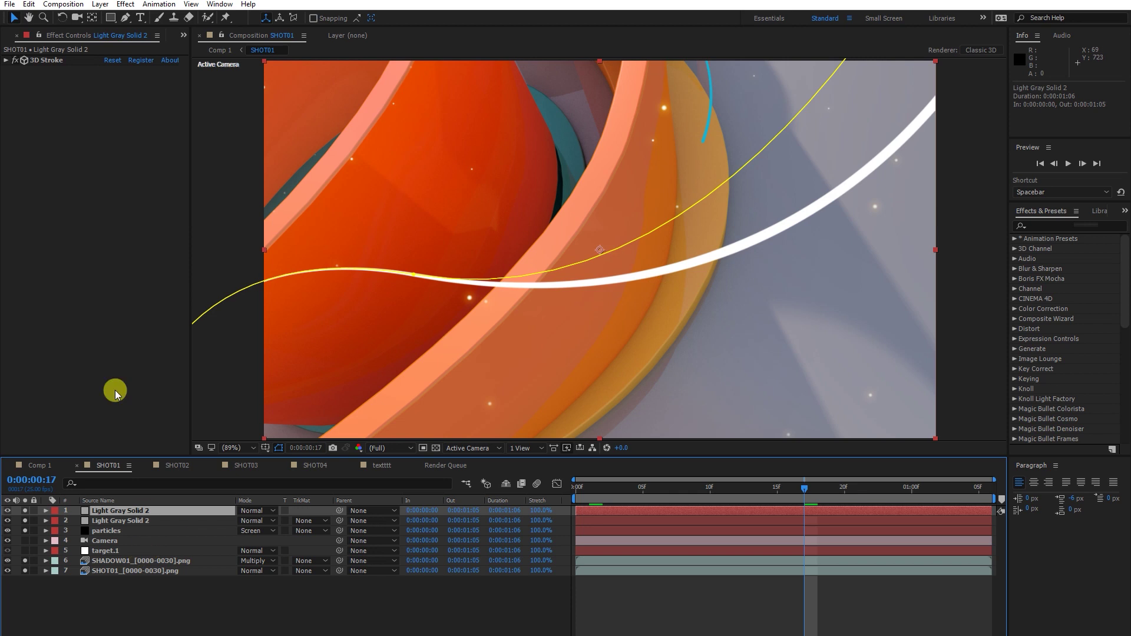
Switch the left panel from Effect Controls to the Project panel.
{"action": "left_click", "coordinate": [183, 35]}
{"action": "left_click", "coordinate": [114, 204]}
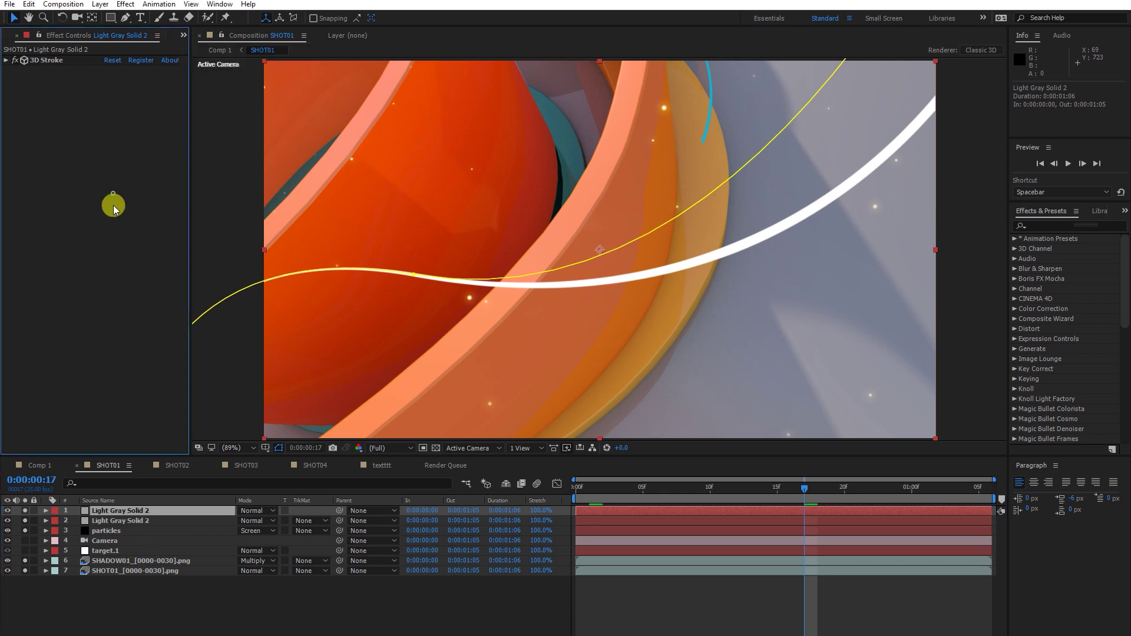
{"action": "left_click", "coordinate": [179, 35]}
{"action": "left_click", "coordinate": [189, 44]}
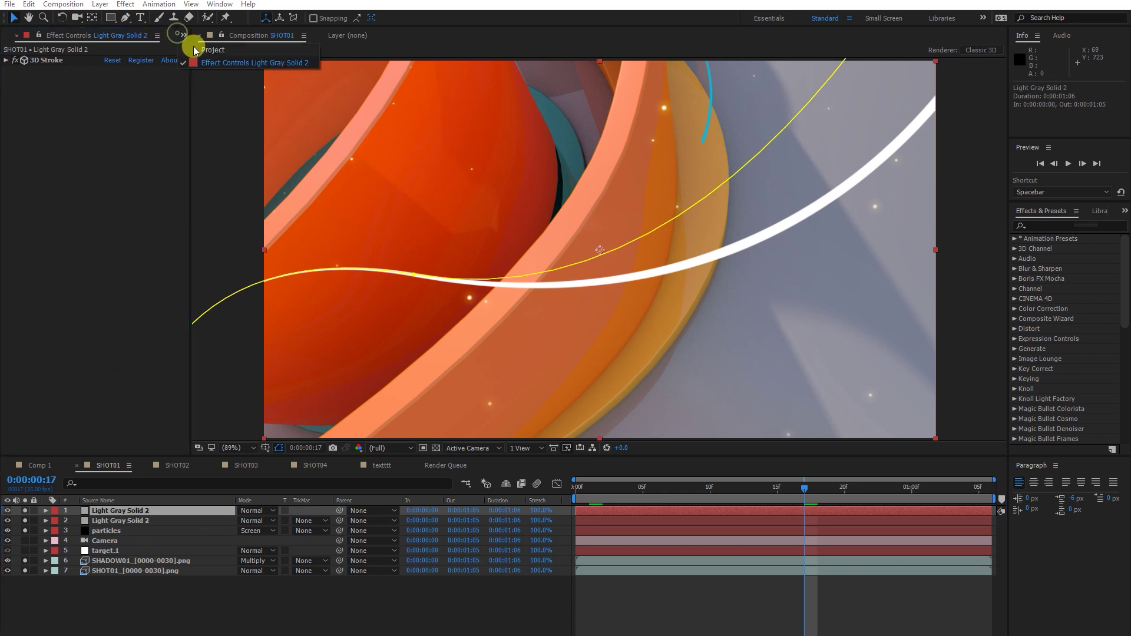
Create a new 1280×720, 25 fps composition named 'stroke for you guys'.
{"action": "left_click", "coordinate": [36, 449]}
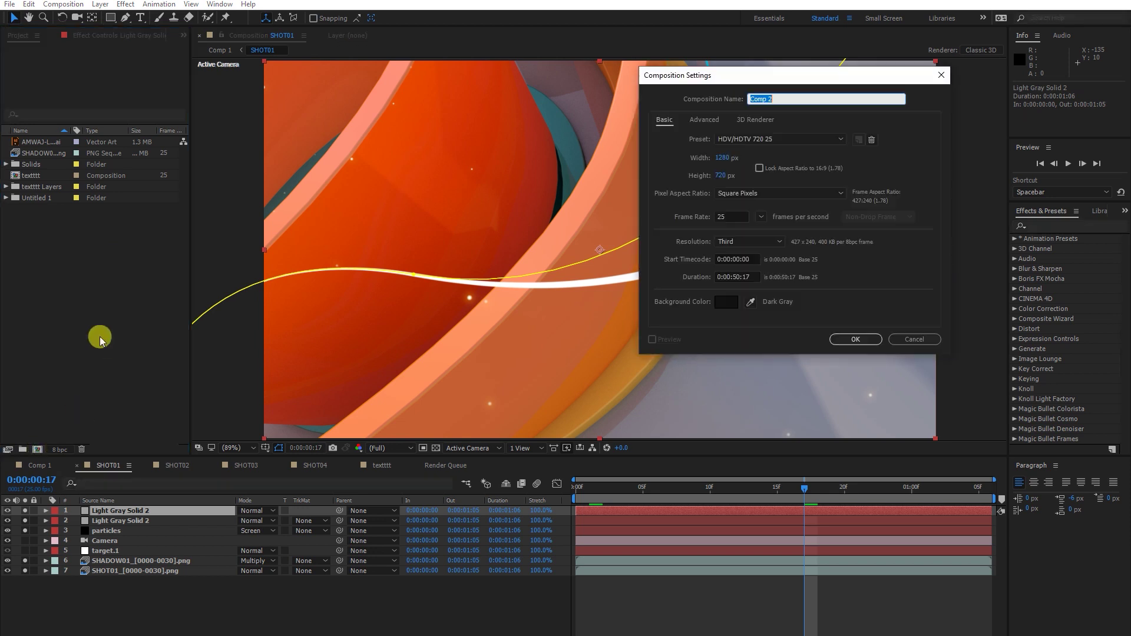
{"action": "type", "text": "stroke for you guys"}
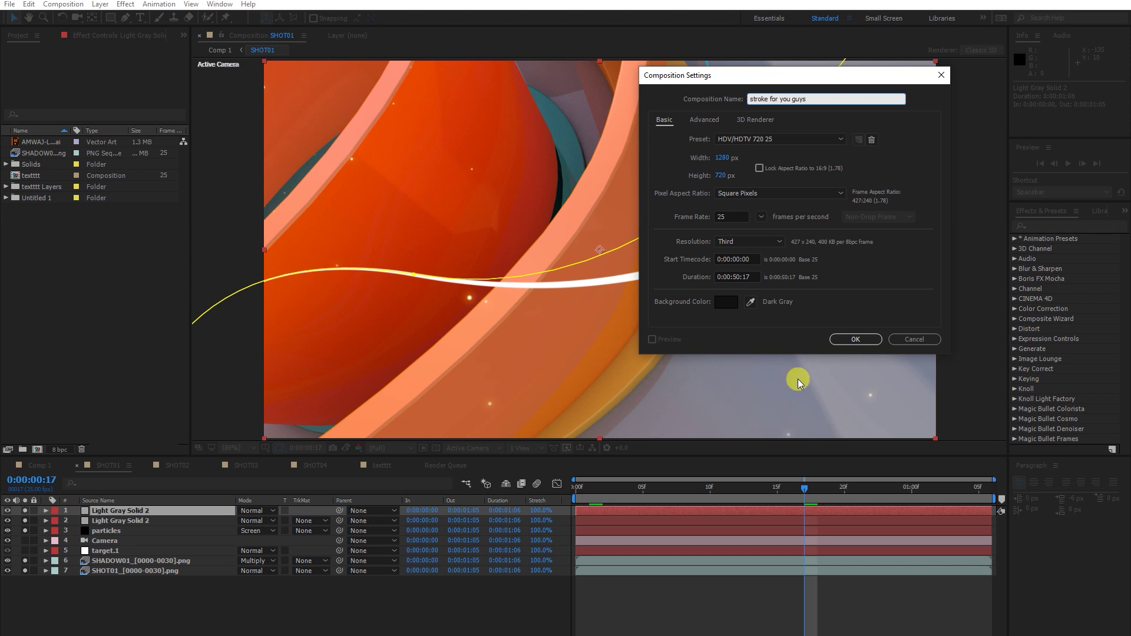
{"action": "left_click", "coordinate": [855, 340]}
Add a new black solid layer named 'strokes' to the comp.
{"action": "right_click", "coordinate": [110, 537]}
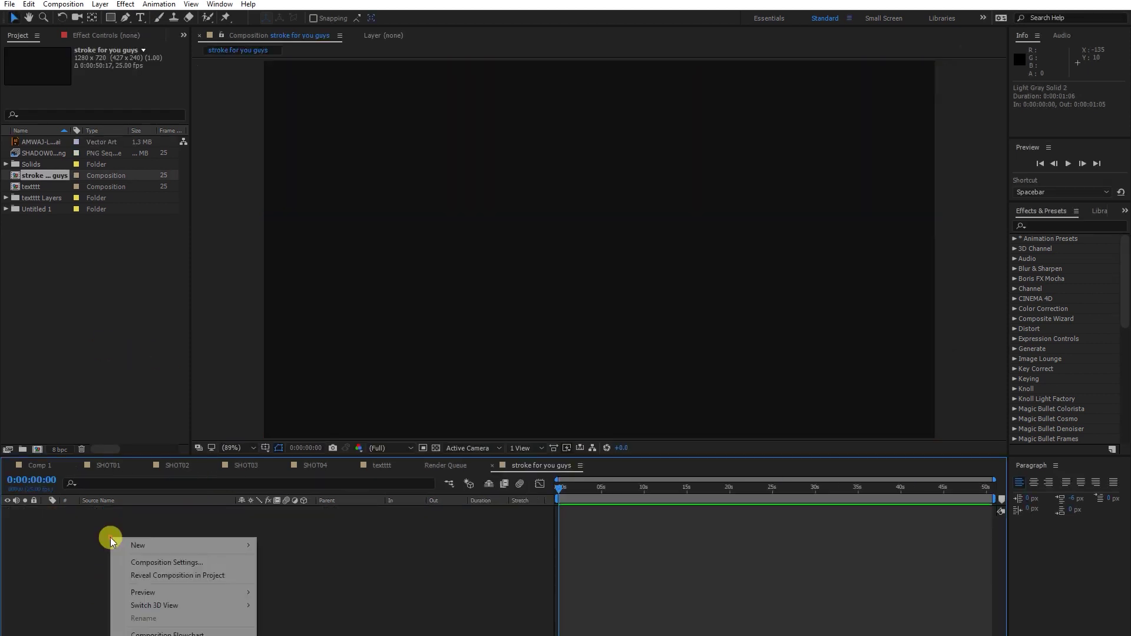
{"action": "mouse_move", "coordinate": [123, 541]}
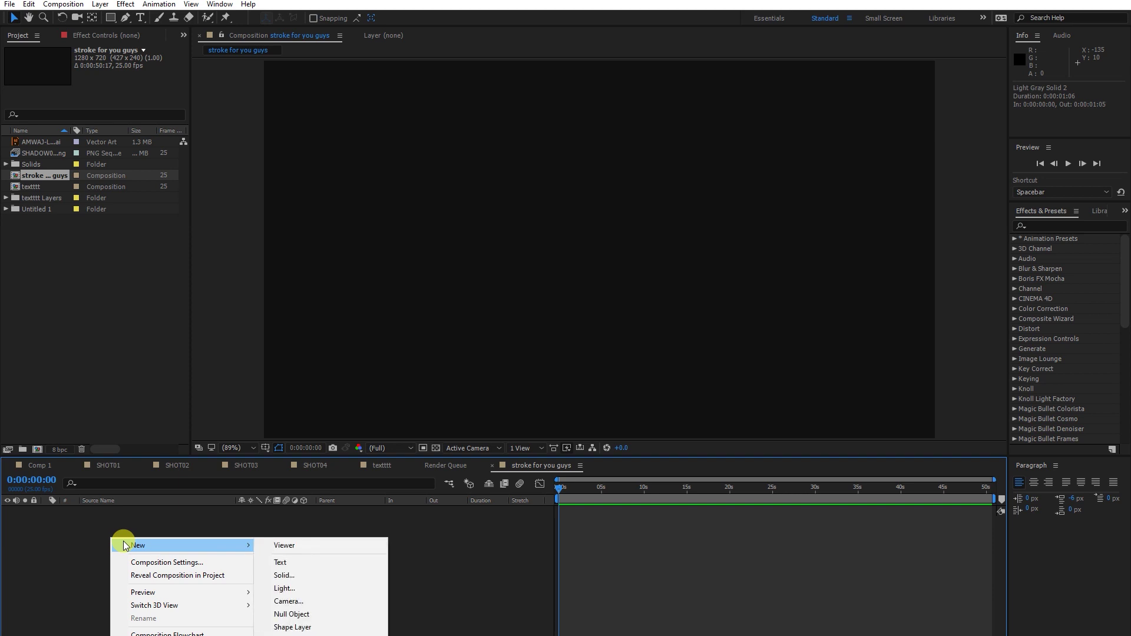
{"action": "left_click", "coordinate": [300, 574]}
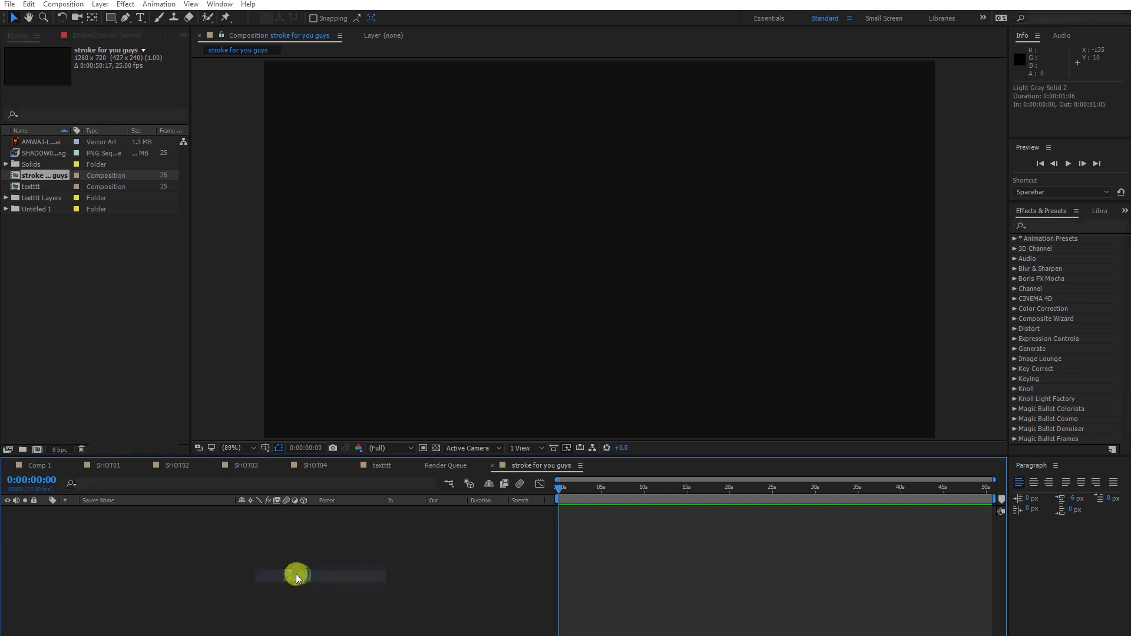
{"action": "type", "text": "s"}
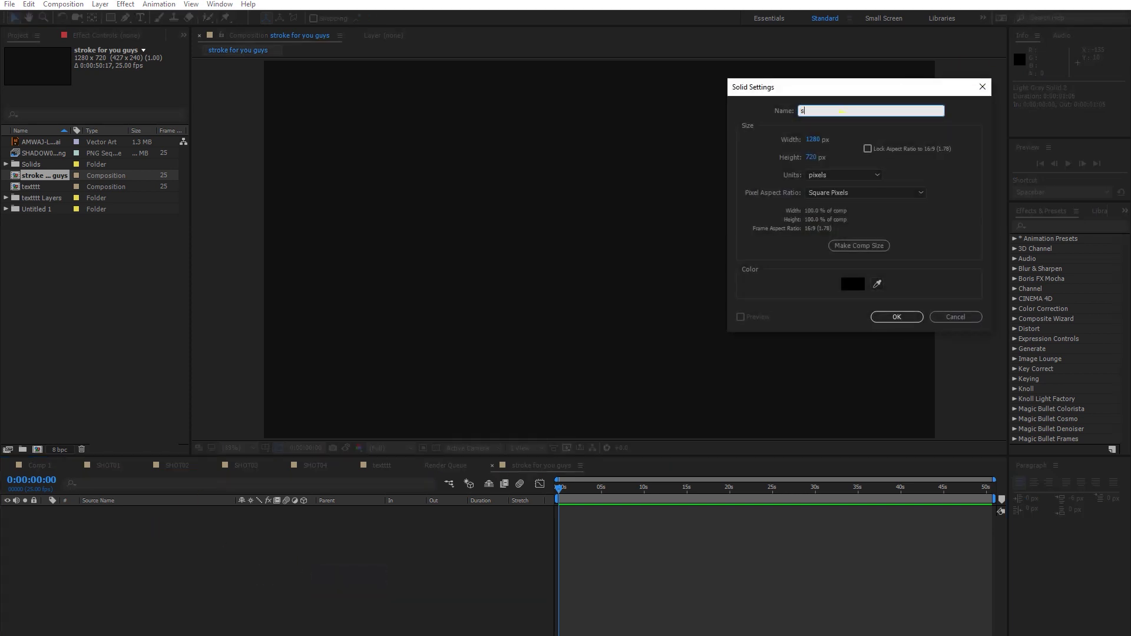
{"action": "type", "text": "trokes"}
{"action": "key", "text": "Return"}
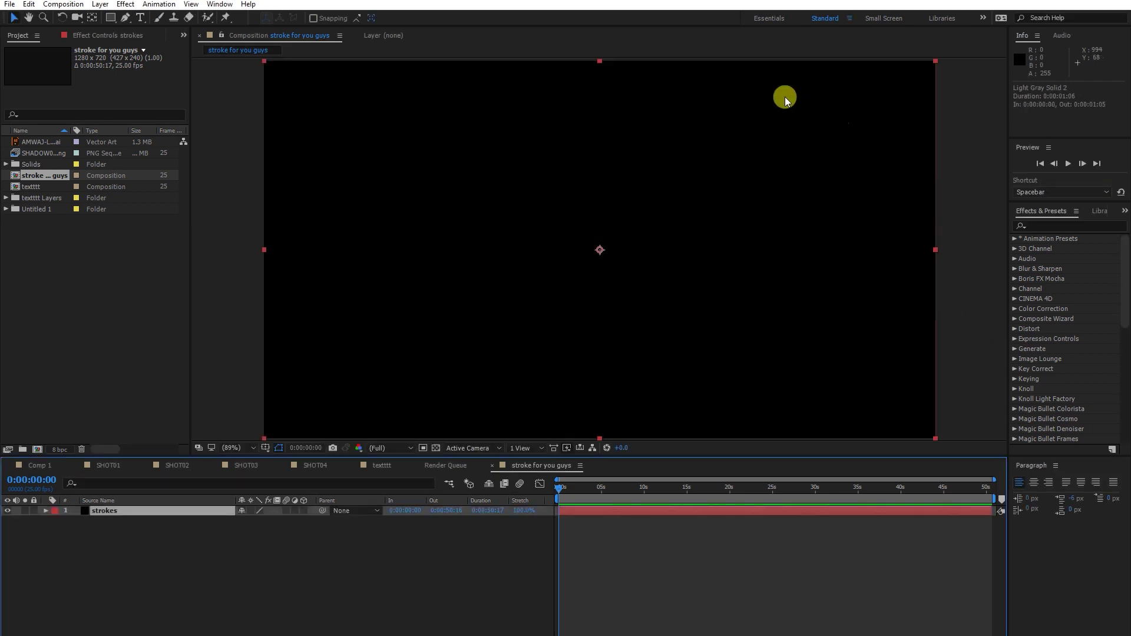
Draw a curving four-point Pen mask path across the strokes solid.
{"action": "right_click", "coordinate": [125, 552]}
{"action": "left_click", "coordinate": [105, 510]}
{"action": "left_click", "coordinate": [124, 17]}
{"action": "left_click", "coordinate": [234, 198]}
{"action": "left_click_drag", "start_coordinate": [445, 183], "coordinate": [643, 263]}
{"action": "left_click_drag", "start_coordinate": [748, 293], "coordinate": [907, 231]}
{"action": "left_click_drag", "start_coordinate": [979, 262], "coordinate": [1030, 318]}
{"action": "left_click", "coordinate": [114, 596]}
{"action": "left_click", "coordinate": [114, 511]}
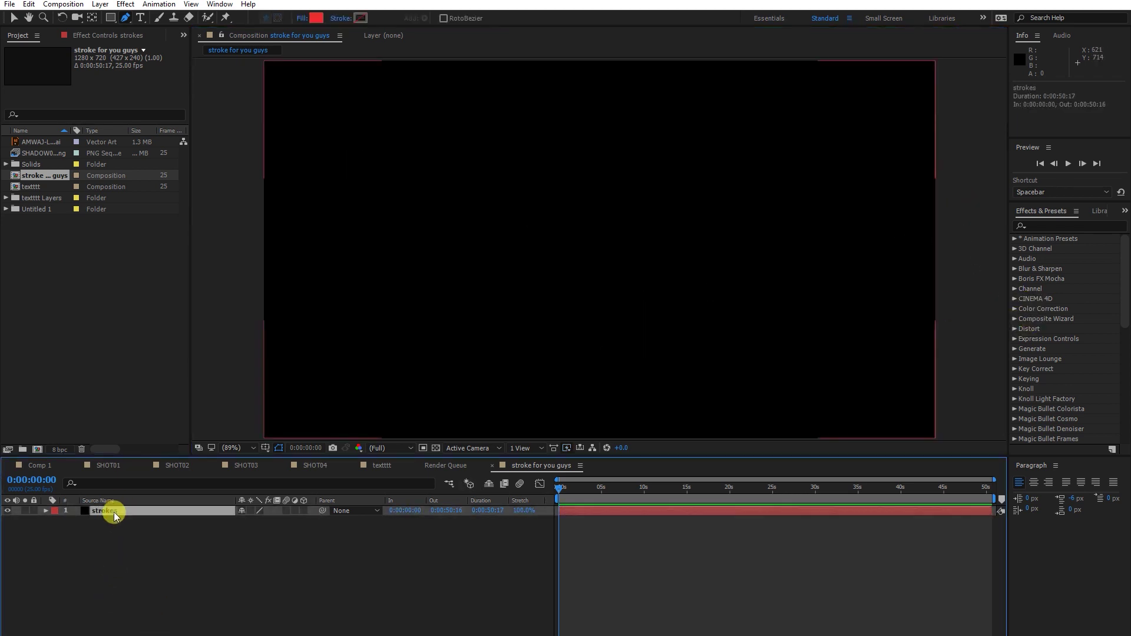
Search Effects & Presets for '3d st' and apply Trapcode 3D Stroke to strokes.
{"action": "left_click", "coordinate": [1054, 226]}
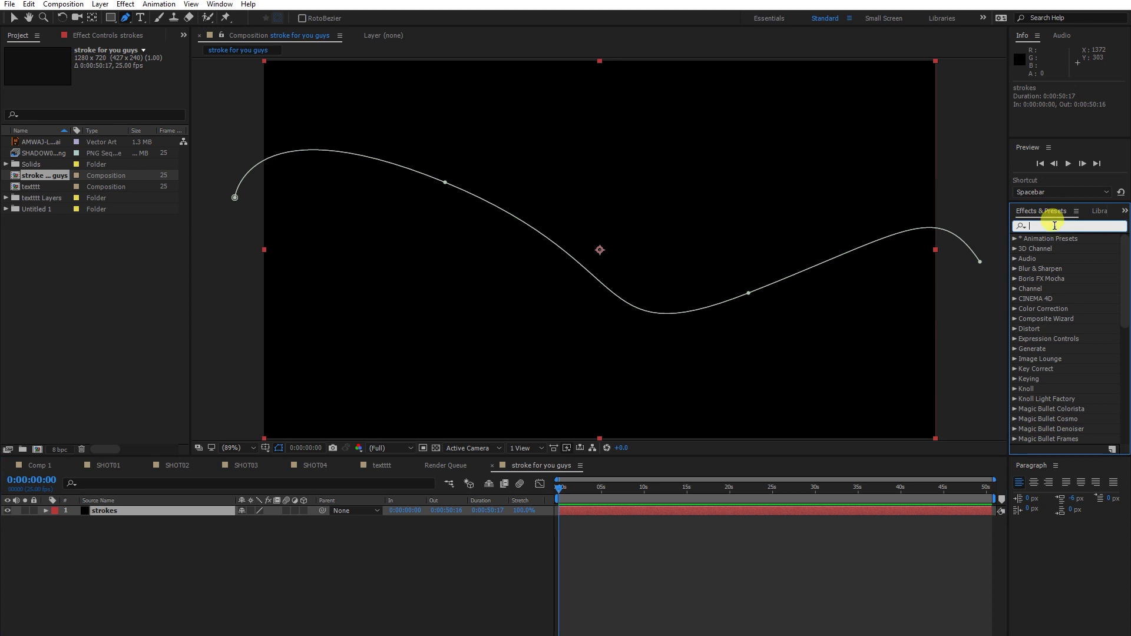
{"action": "type", "text": "strokes"}
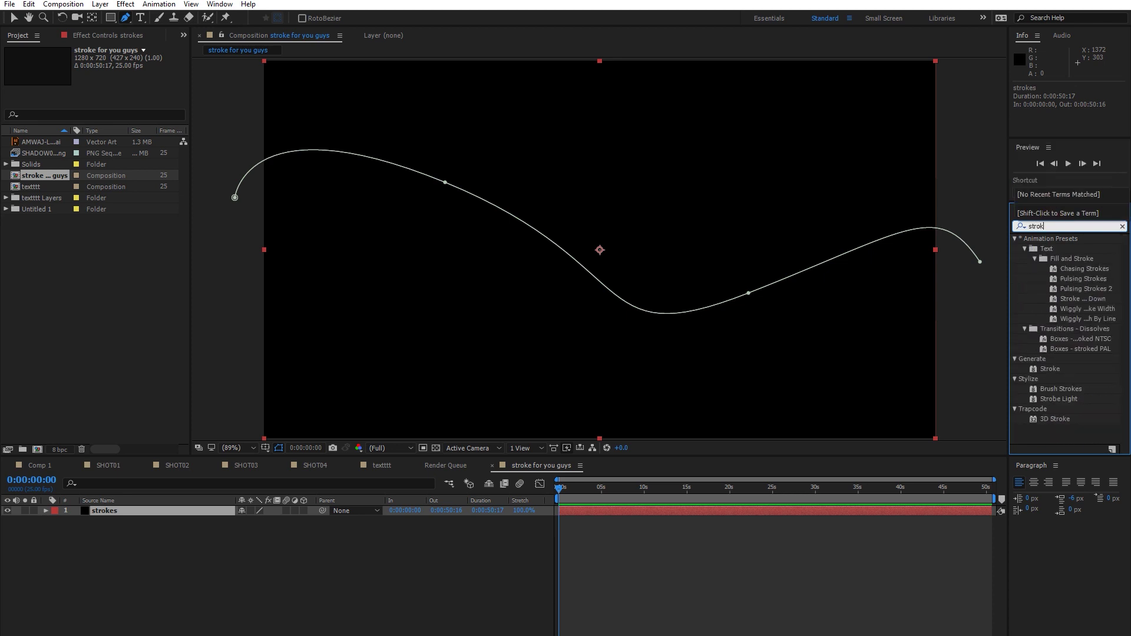
{"action": "left_click", "coordinate": [1061, 226]}
{"action": "type", "text": "3"}
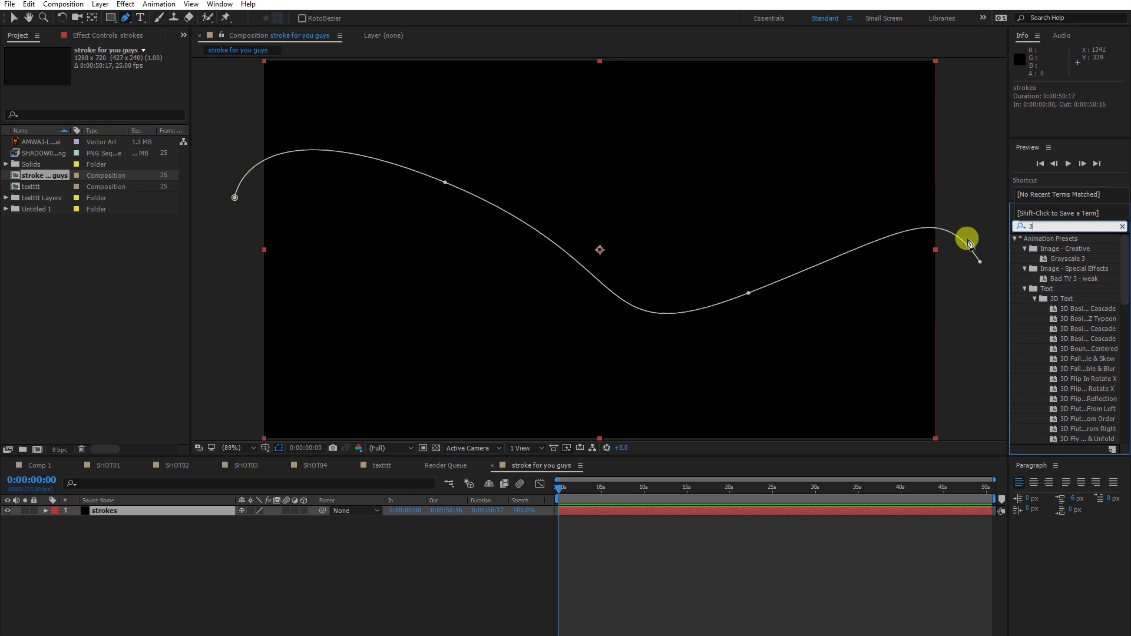
{"action": "type", "text": "d st"}
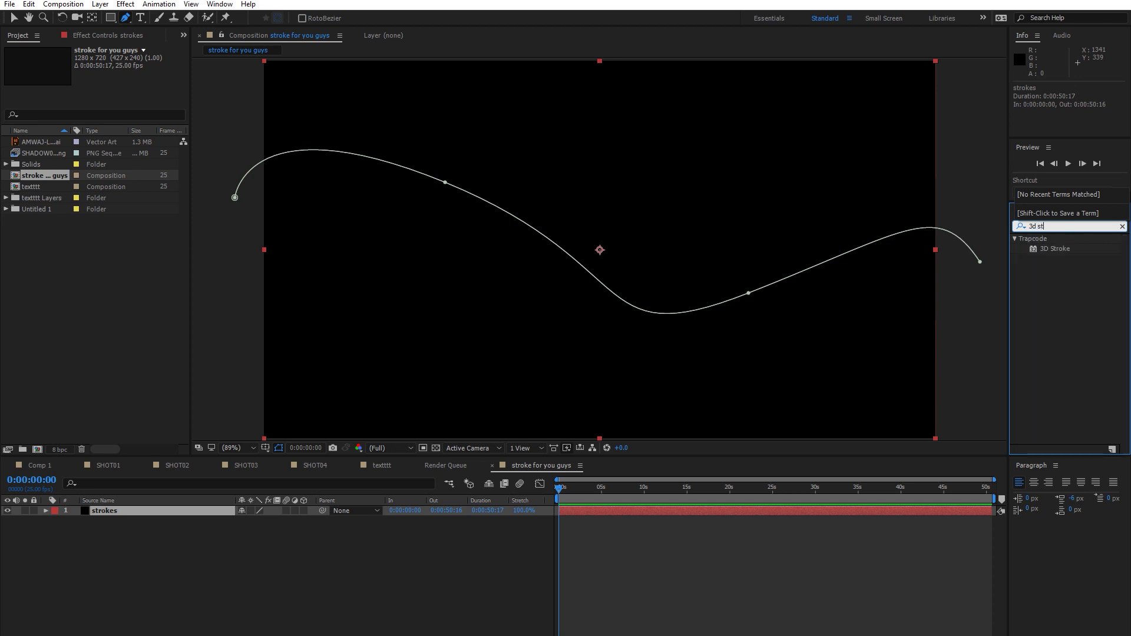
{"action": "double_click", "coordinate": [1053, 248]}
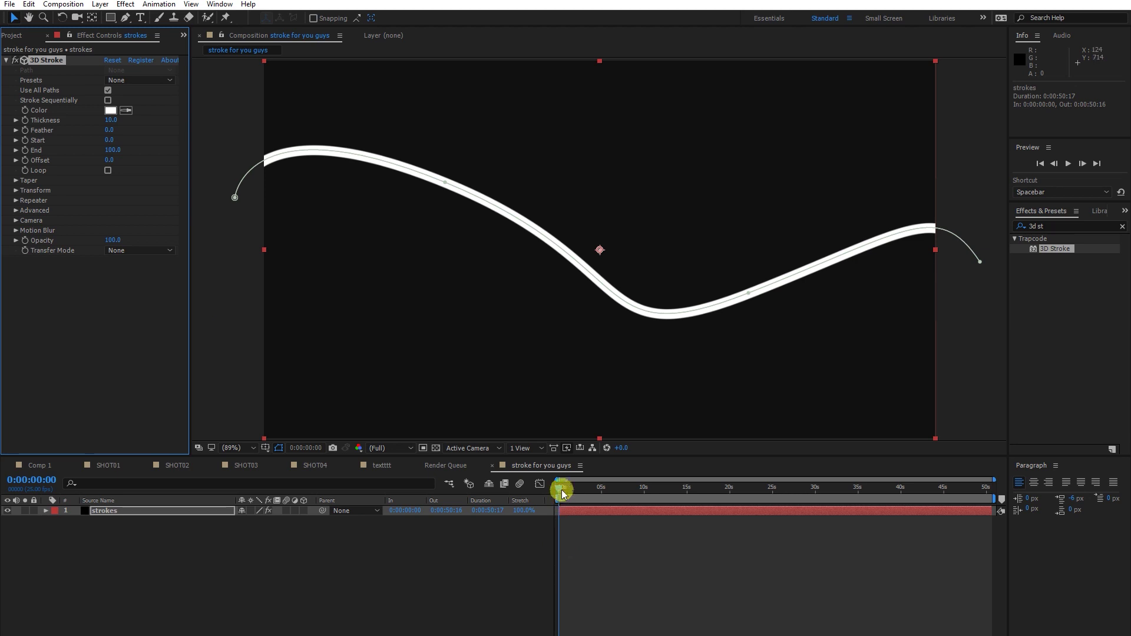
Set 3D Stroke to Start 25, End 55, Offset -6 and hide the mask outline.
{"action": "left_click_drag", "start_coordinate": [561, 488], "coordinate": [591, 509]}
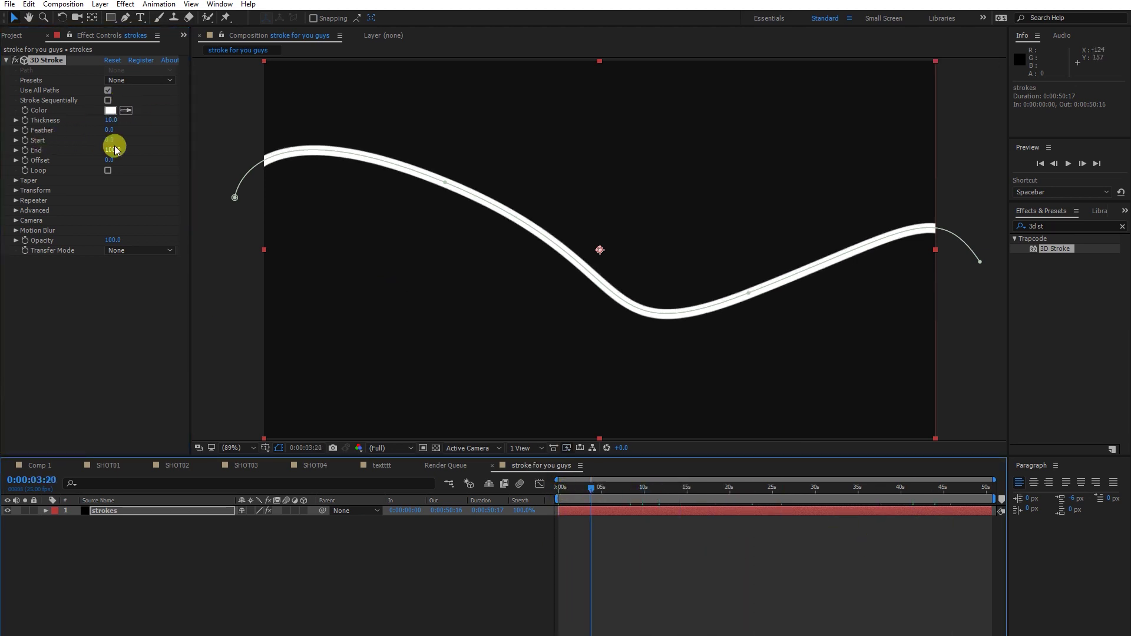
{"action": "mouse_move", "coordinate": [110, 139]}
{"action": "left_mouse_down"}
{"action": "mouse_move", "coordinate": [30, 147]}
{"action": "mouse_move", "coordinate": [60, 157]}
{"action": "mouse_move", "coordinate": [108, 147]}
{"action": "mouse_move", "coordinate": [68, 157]}
{"action": "mouse_move", "coordinate": [96, 158]}
{"action": "left_mouse_up"}
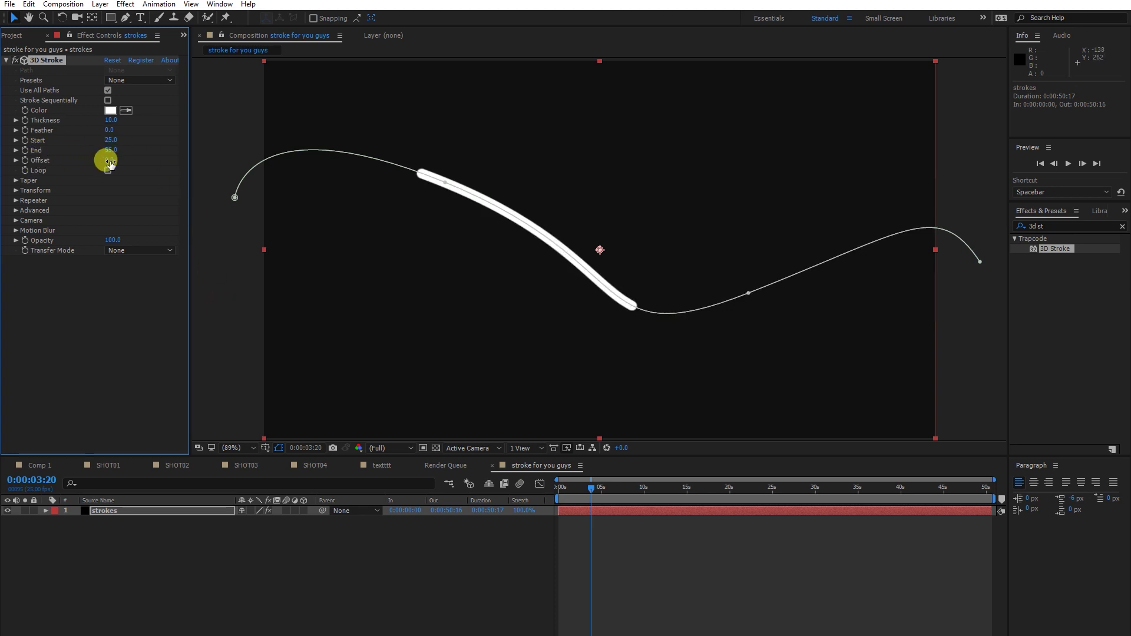
{"action": "mouse_move", "coordinate": [104, 160]}
{"action": "left_mouse_down"}
{"action": "mouse_move", "coordinate": [66, 159]}
{"action": "mouse_move", "coordinate": [106, 161]}
{"action": "left_mouse_up"}
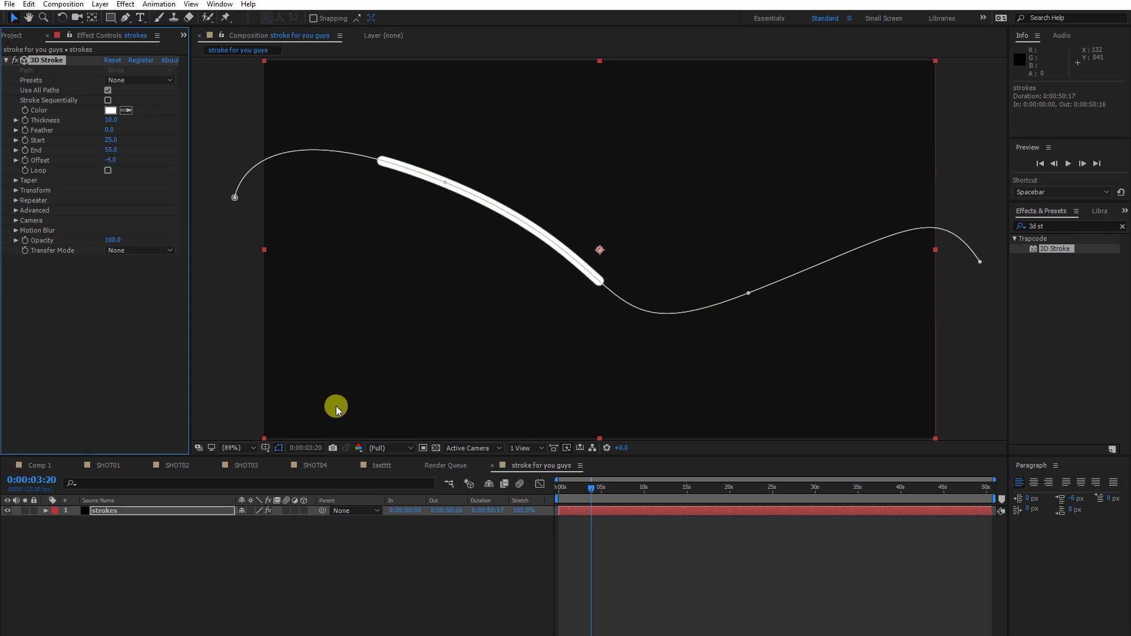
{"action": "left_click", "coordinate": [281, 452]}
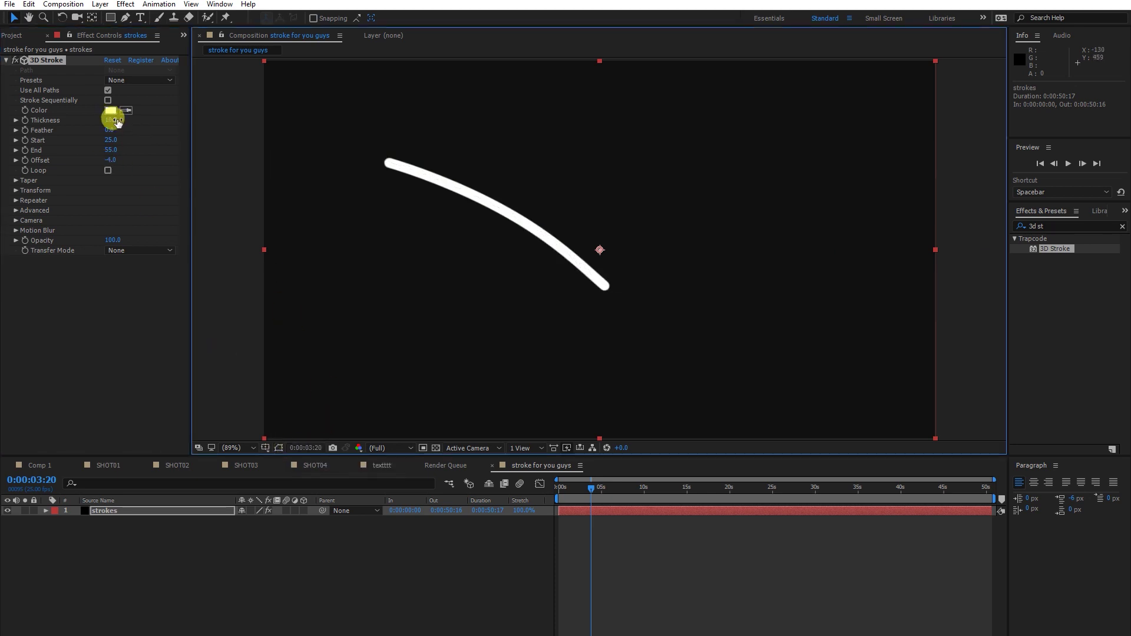
{"action": "mouse_move", "coordinate": [107, 165]}
{"action": "left_mouse_down"}
{"action": "mouse_move", "coordinate": [158, 168]}
{"action": "mouse_move", "coordinate": [81, 169]}
{"action": "mouse_move", "coordinate": [134, 161]}
{"action": "mouse_move", "coordinate": [111, 167]}
{"action": "left_mouse_up"}
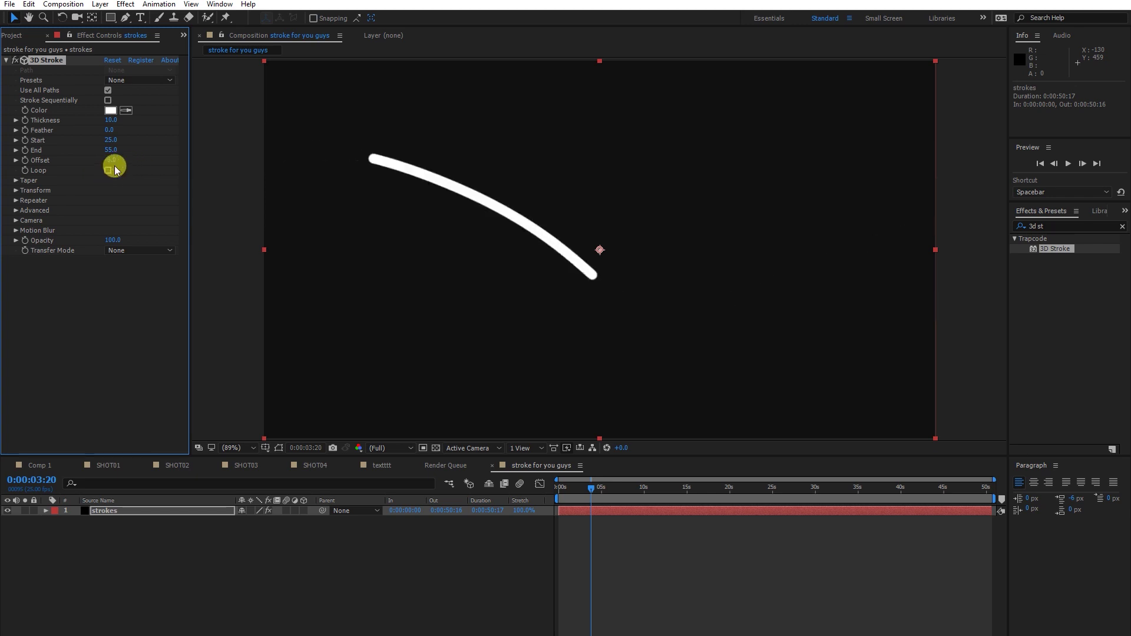
Taper the stroke at both ends, thicken it and push Offset to 22.
{"action": "left_click", "coordinate": [15, 180]}
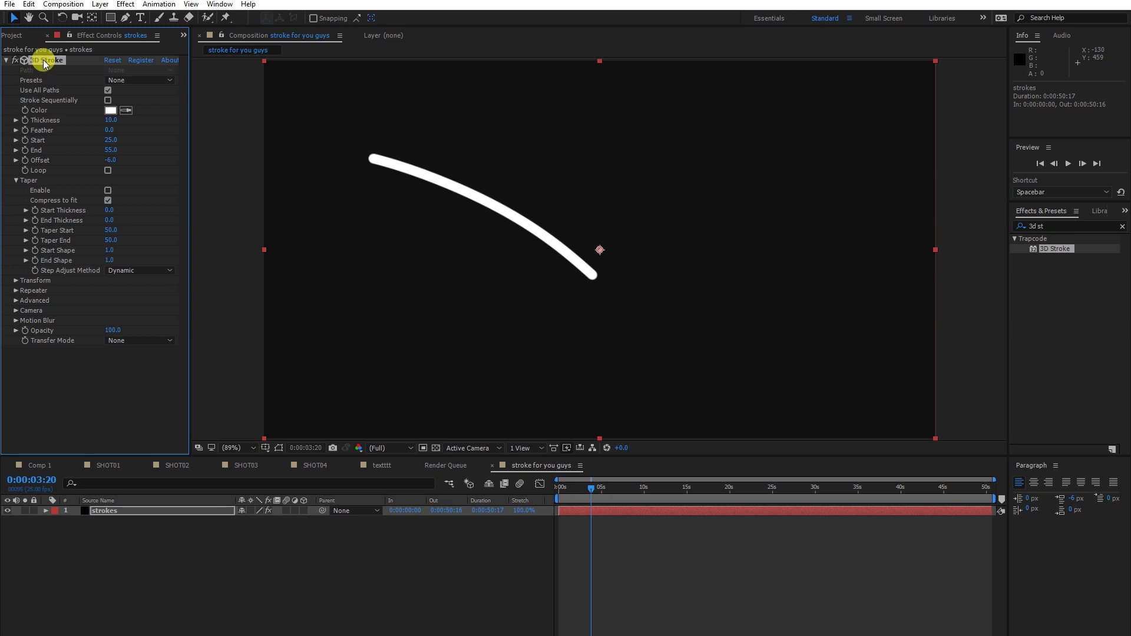
{"action": "left_click", "coordinate": [109, 260]}
{"action": "left_click", "coordinate": [107, 190]}
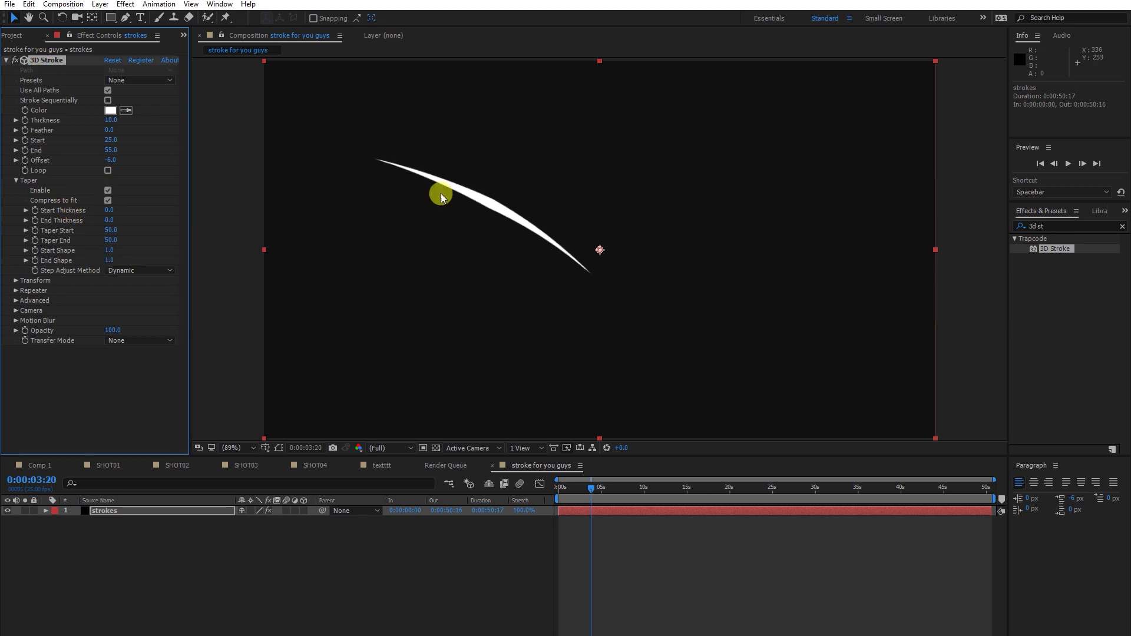
{"action": "mouse_move", "coordinate": [108, 209]}
{"action": "left_mouse_down"}
{"action": "mouse_move", "coordinate": [228, 235]}
{"action": "mouse_move", "coordinate": [696, 252]}
{"action": "mouse_move", "coordinate": [107, 222]}
{"action": "mouse_move", "coordinate": [684, 241]}
{"action": "left_mouse_up"}
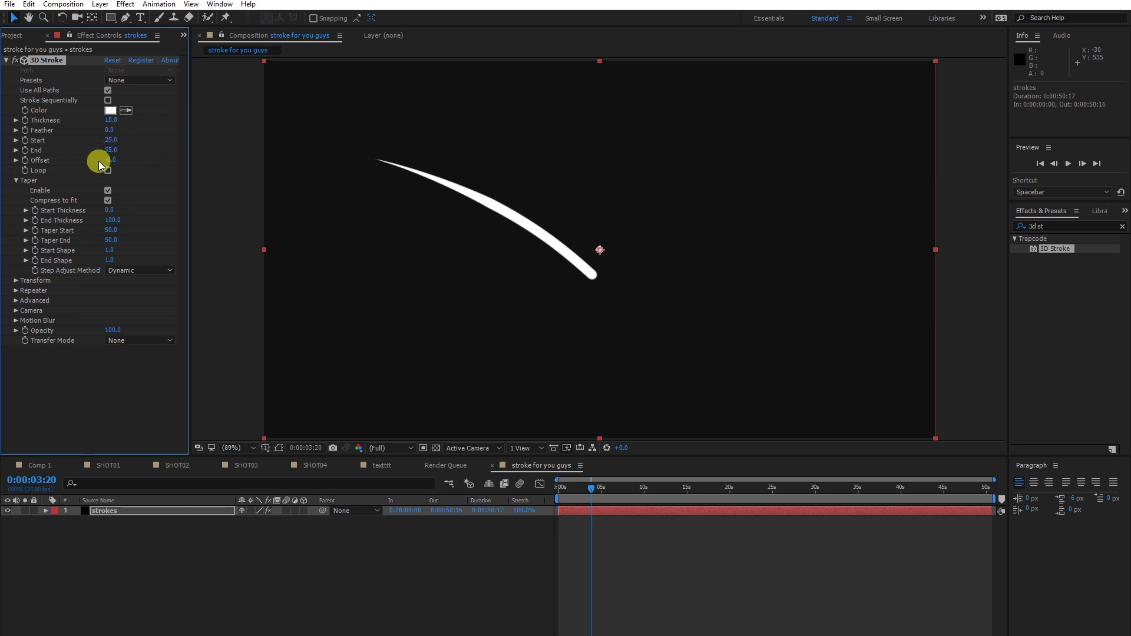
{"action": "mouse_move", "coordinate": [98, 161]}
{"action": "left_mouse_down"}
{"action": "mouse_move", "coordinate": [152, 156]}
{"action": "mouse_move", "coordinate": [80, 167]}
{"action": "mouse_move", "coordinate": [157, 164]}
{"action": "mouse_move", "coordinate": [91, 169]}
{"action": "mouse_move", "coordinate": [151, 166]}
{"action": "mouse_move", "coordinate": [115, 172]}
{"action": "mouse_move", "coordinate": [132, 166]}
{"action": "left_mouse_up"}
Change the 3D Stroke colour to hot pink FF0090.
{"action": "left_click", "coordinate": [110, 111]}
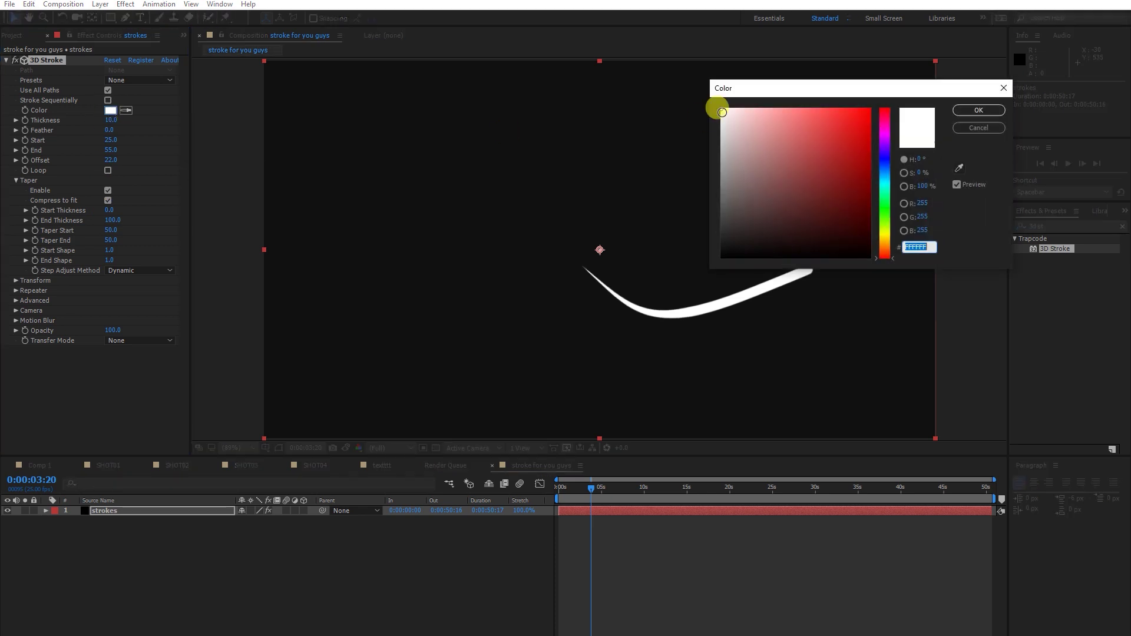
{"action": "left_click_drag", "start_coordinate": [749, 144], "coordinate": [953, 87]}
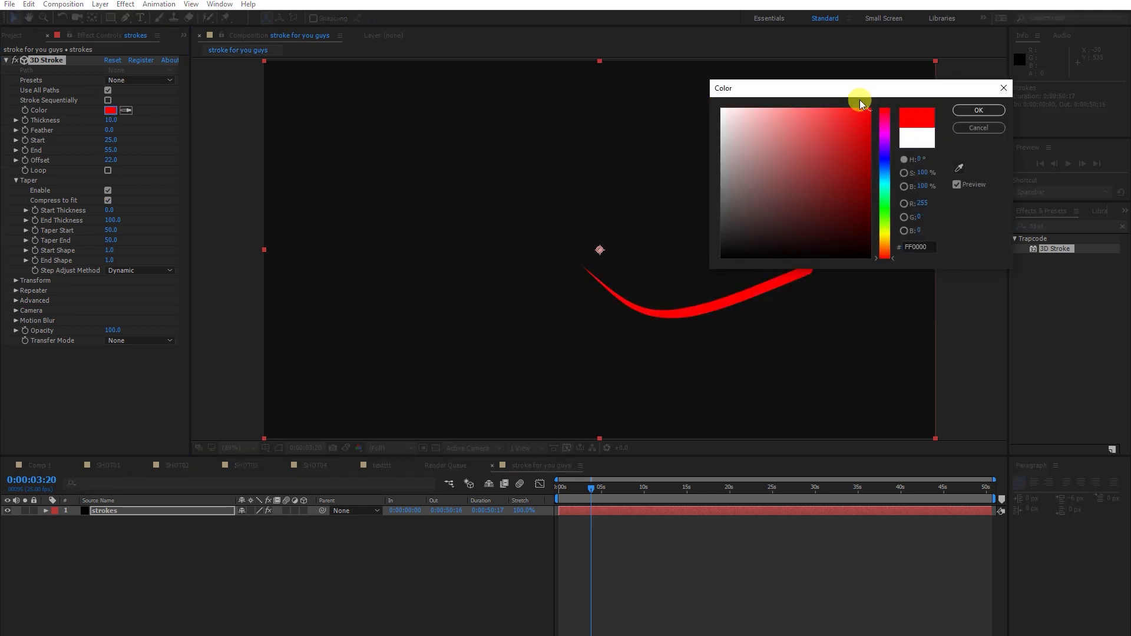
{"action": "left_click_drag", "start_coordinate": [859, 101], "coordinate": [340, 104]}
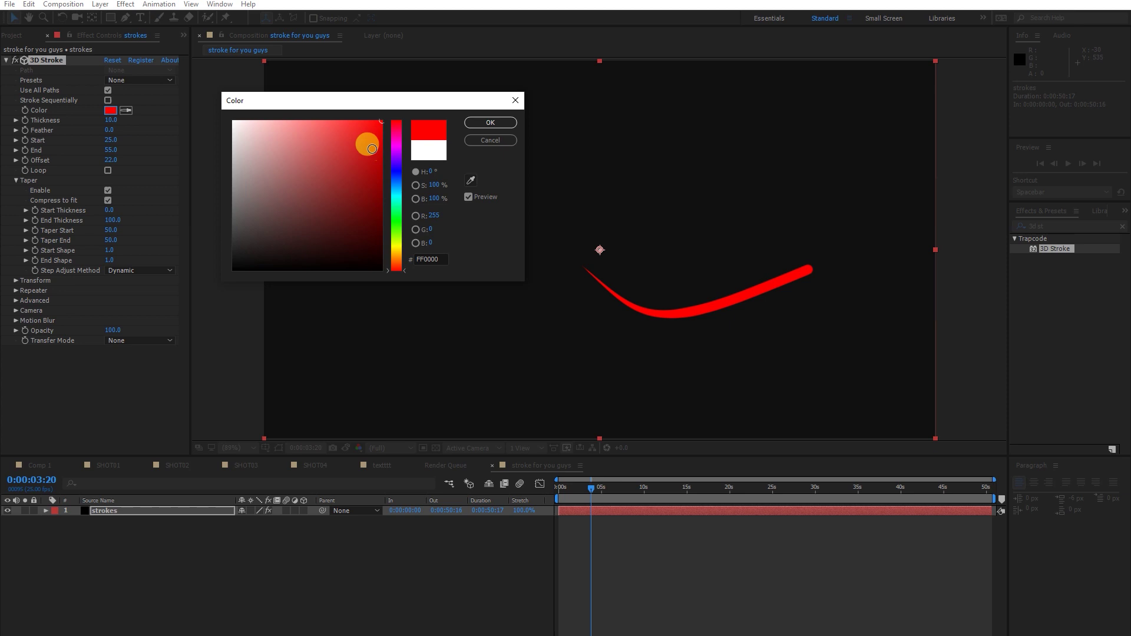
{"action": "mouse_move", "coordinate": [393, 156]}
{"action": "left_mouse_down"}
{"action": "mouse_move", "coordinate": [397, 139]}
{"action": "mouse_move", "coordinate": [396, 270]}
{"action": "mouse_move", "coordinate": [396, 134]}
{"action": "left_mouse_up"}
{"action": "left_click", "coordinate": [487, 140]}
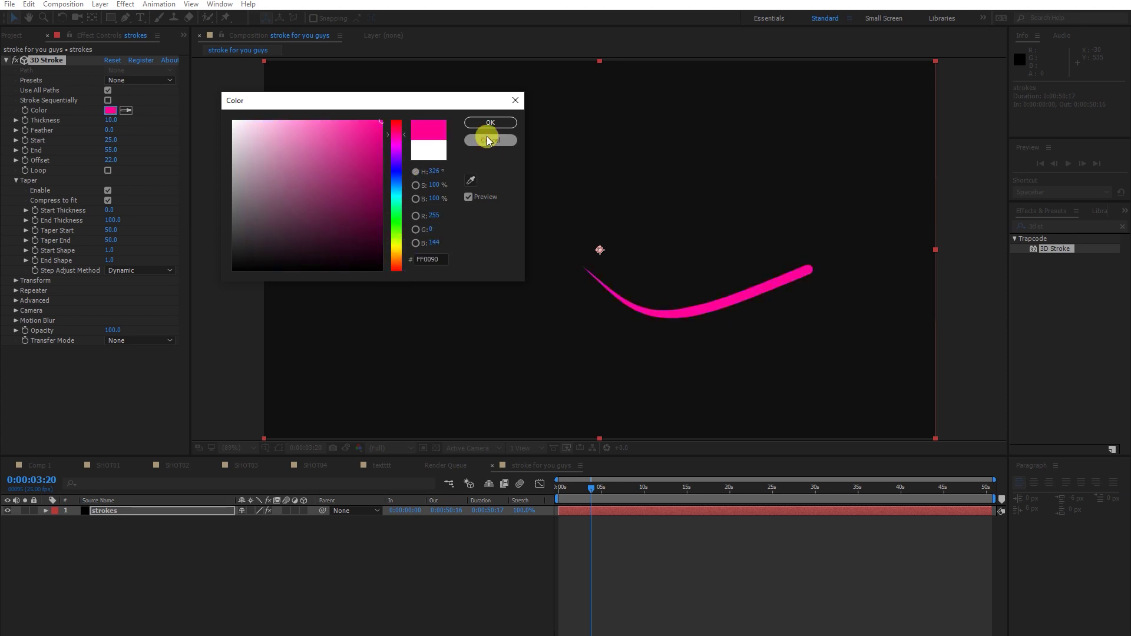
{"action": "left_click", "coordinate": [484, 121]}
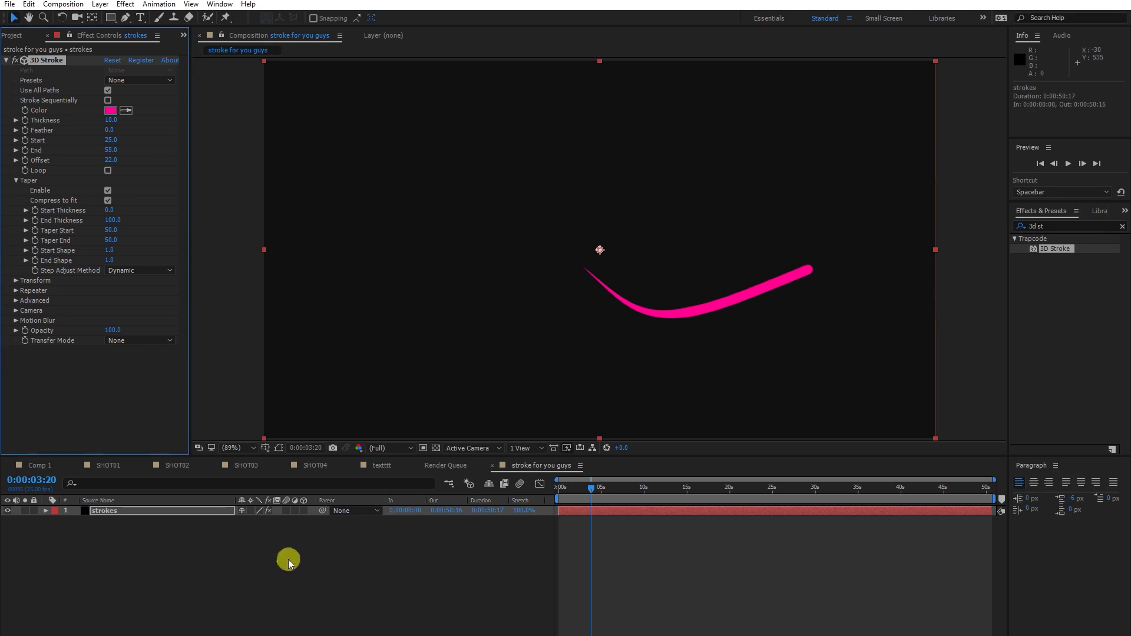
Switch from SHOT01 to the SHOT02 composition and scrub through its frames.
{"action": "left_click", "coordinate": [107, 464]}
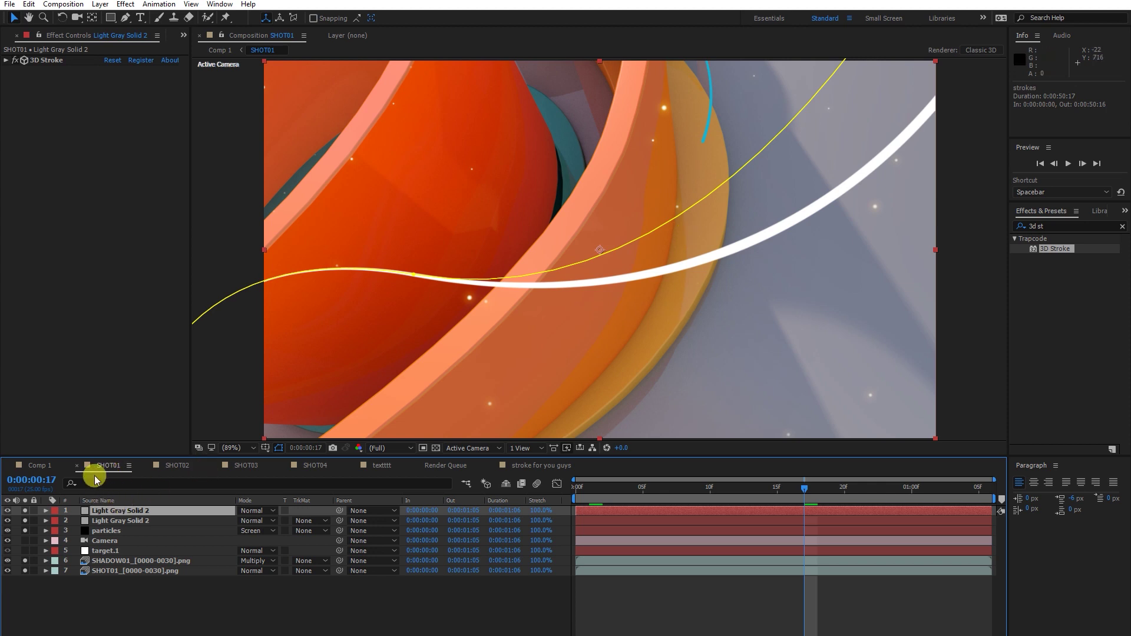
{"action": "left_click", "coordinate": [27, 583]}
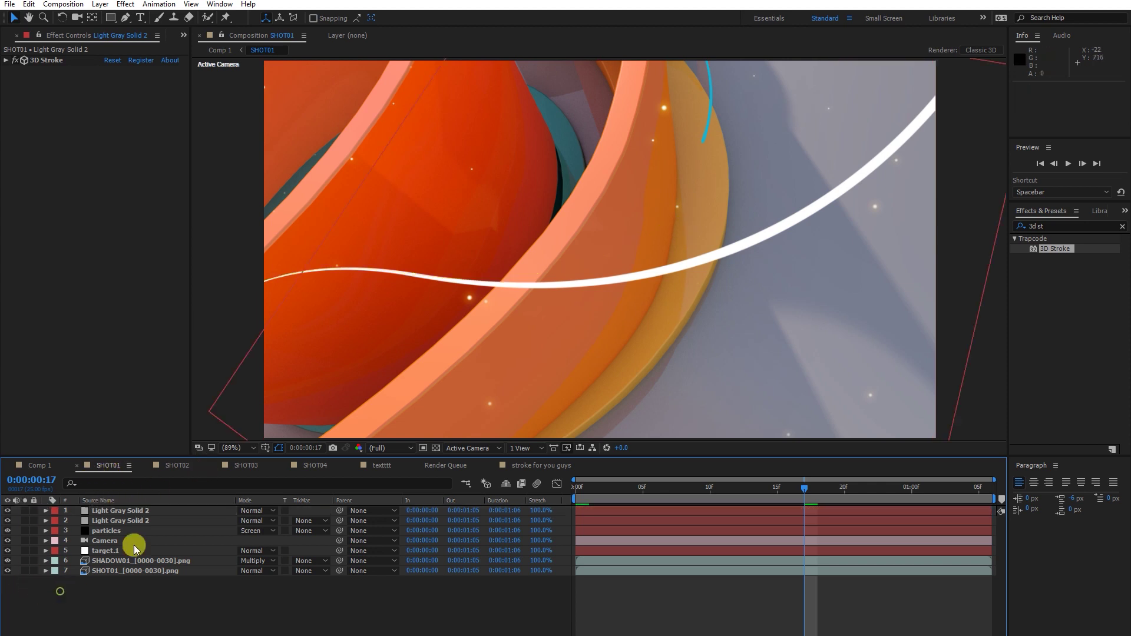
{"action": "left_click", "coordinate": [174, 466]}
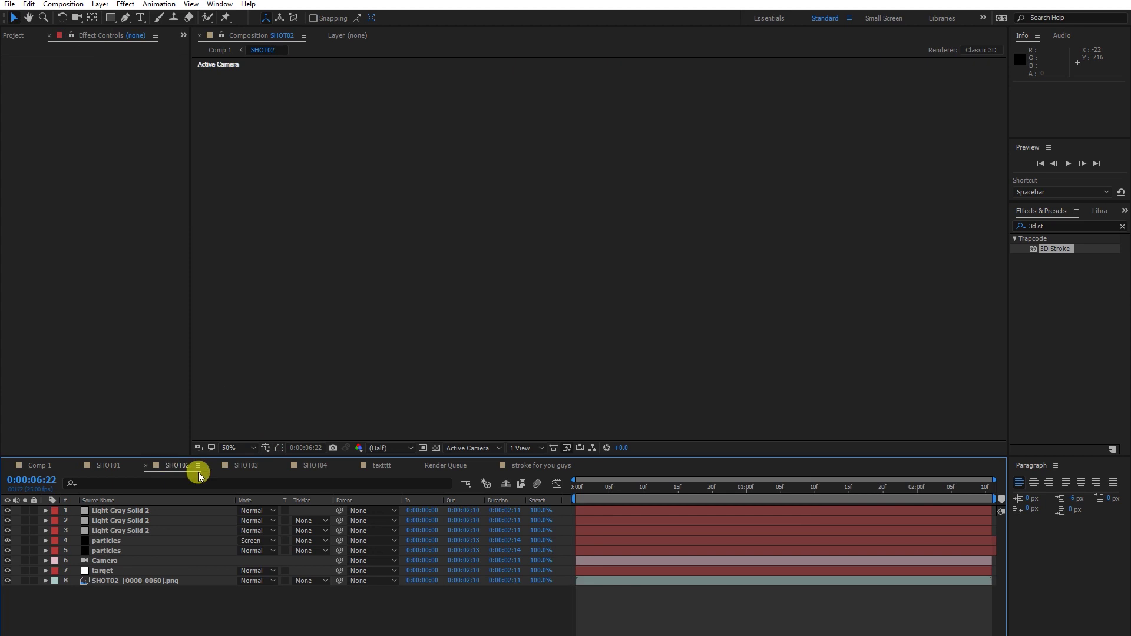
{"action": "left_click_drag", "start_coordinate": [585, 487], "coordinate": [753, 507]}
{"action": "scroll", "coordinate": [732, 312], "scroll_direction": "up", "scroll_amount": 2}
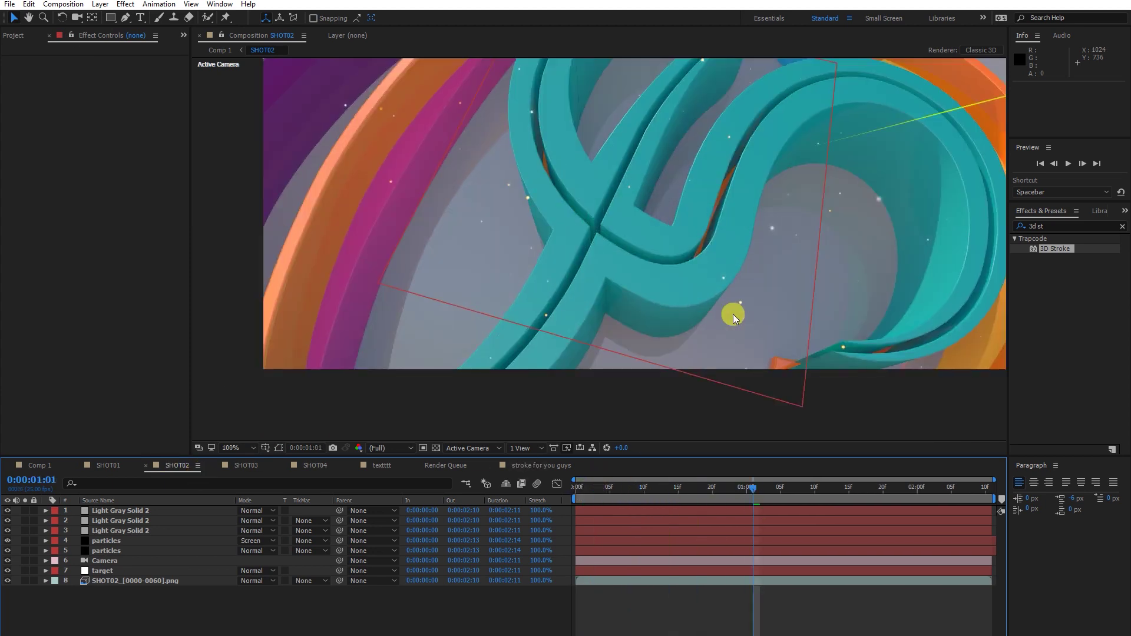
Fit the SHOT02 frame in the viewer, scrub back to the start, and solo layer 8's render.
{"action": "left_click", "coordinate": [231, 448]}
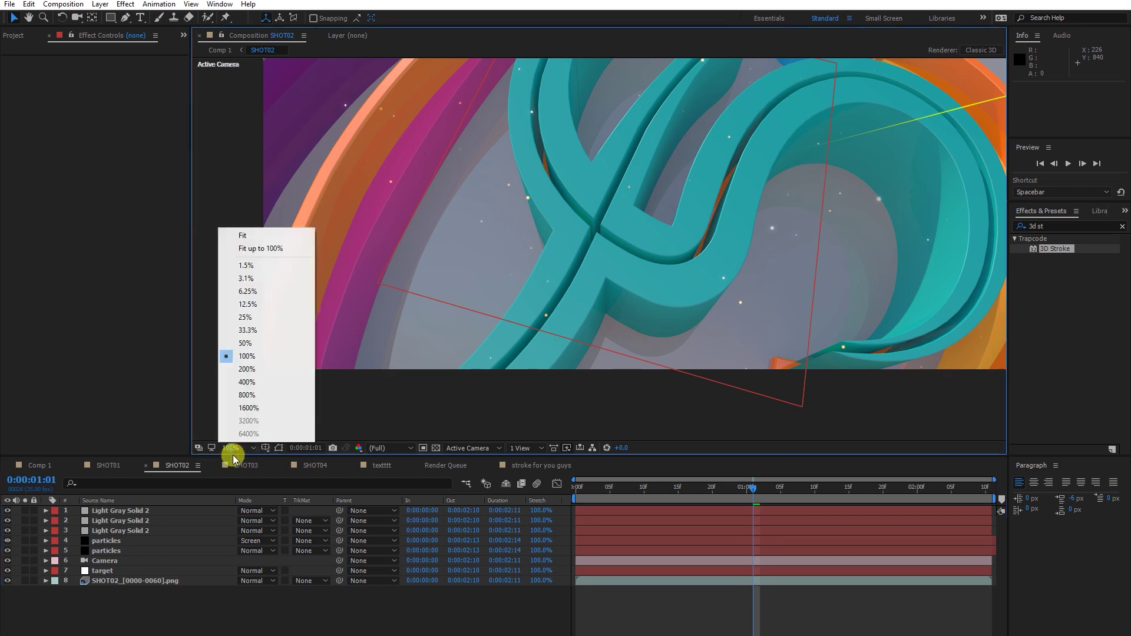
{"action": "left_click", "coordinate": [241, 236]}
{"action": "left_click_drag", "start_coordinate": [607, 488], "coordinate": [664, 502]}
{"action": "left_click", "coordinate": [112, 581]}
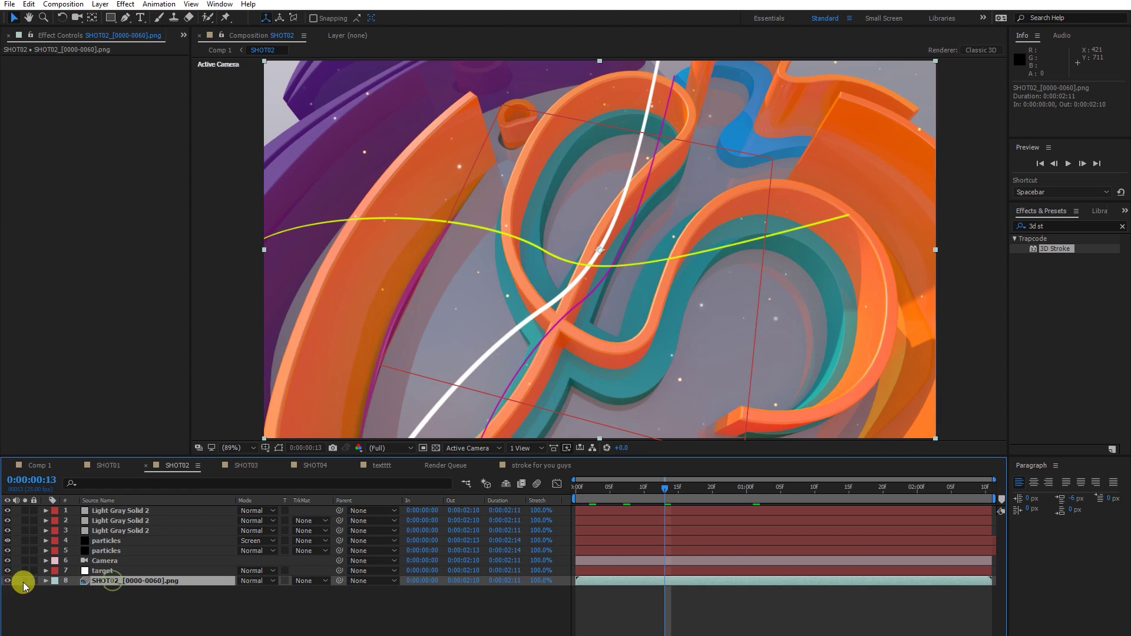
{"action": "left_click", "coordinate": [25, 581]}
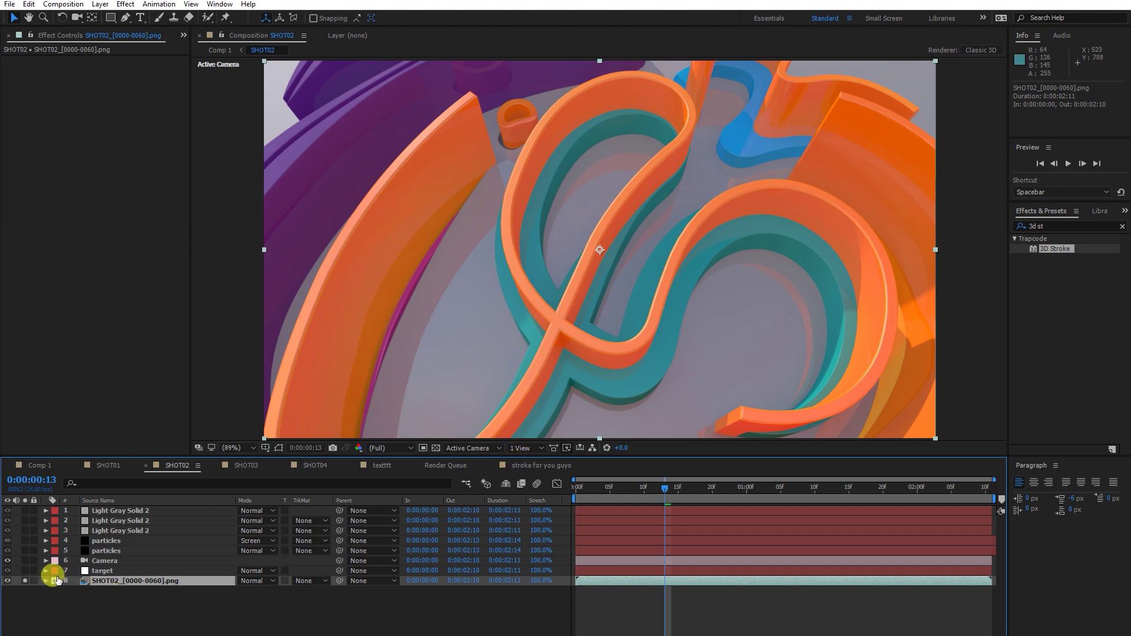
Show and solo both particles layers alongside the render, then preview SHOT02.
{"action": "left_click", "coordinate": [7, 550]}
{"action": "left_click", "coordinate": [119, 550]}
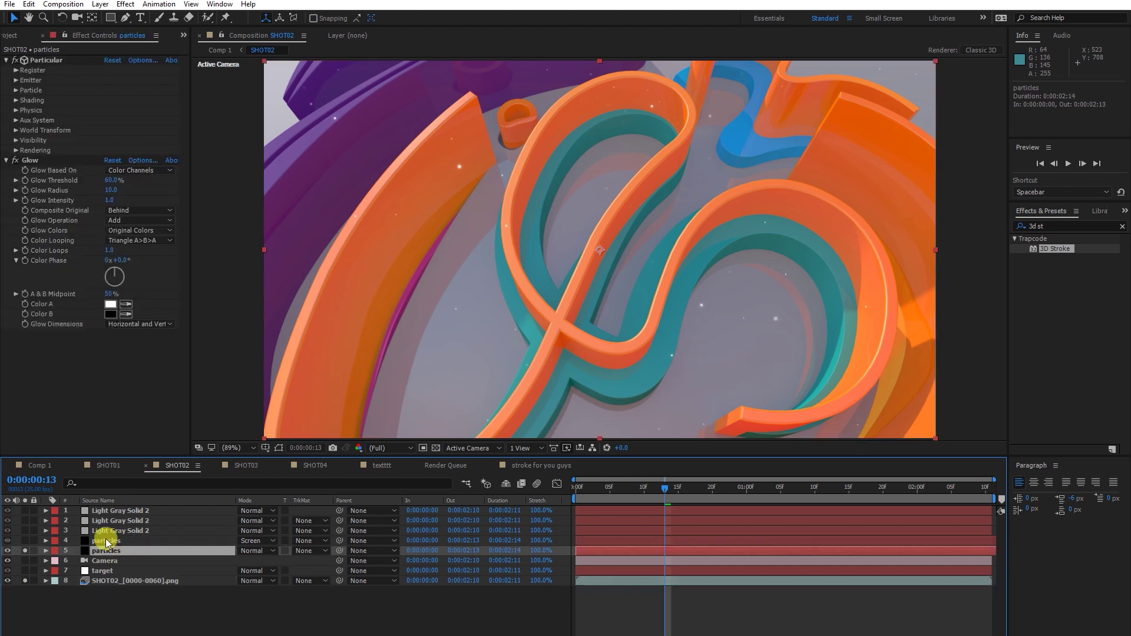
{"action": "left_click", "coordinate": [107, 540]}
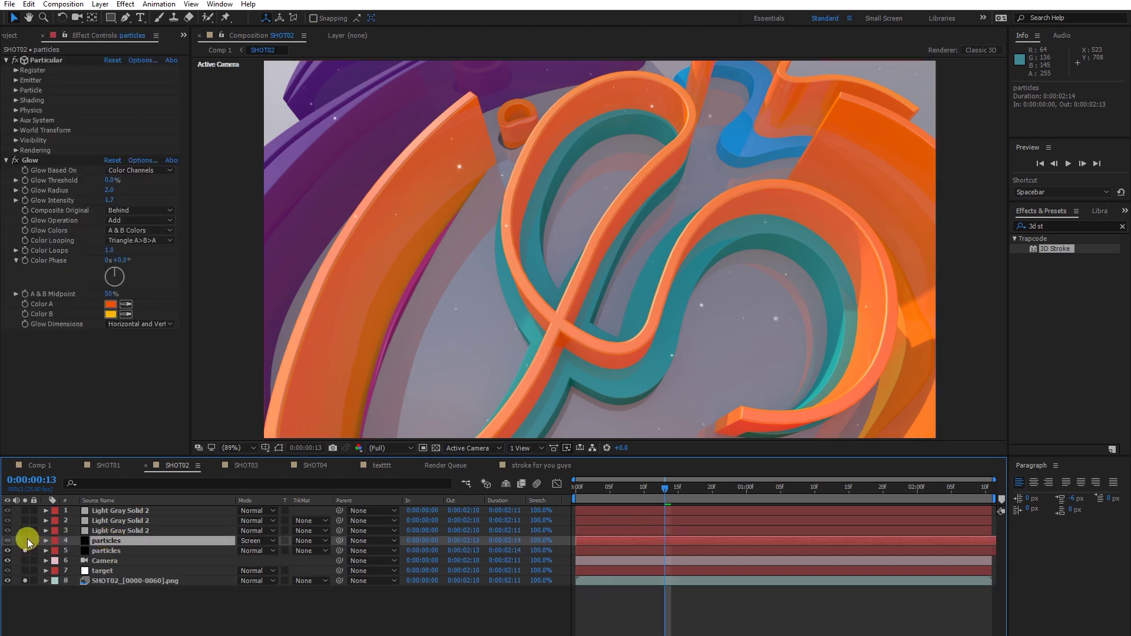
{"action": "left_click", "coordinate": [24, 541]}
{"action": "left_click_drag", "start_coordinate": [664, 486], "coordinate": [550, 525]}
{"action": "key", "text": "space"}
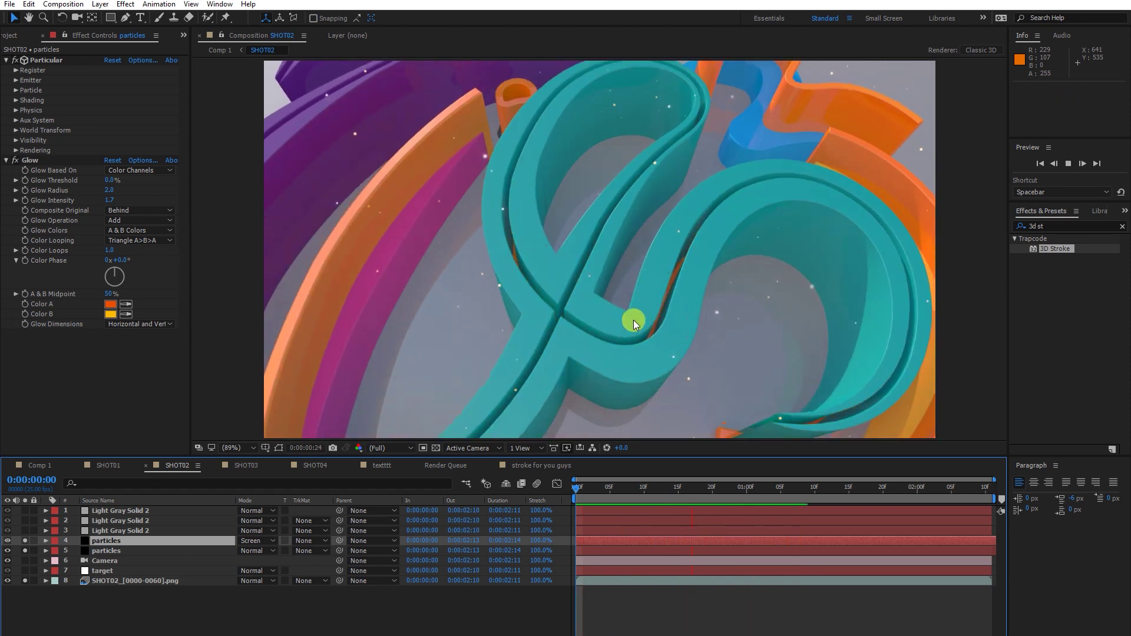
{"action": "key", "text": "space"}
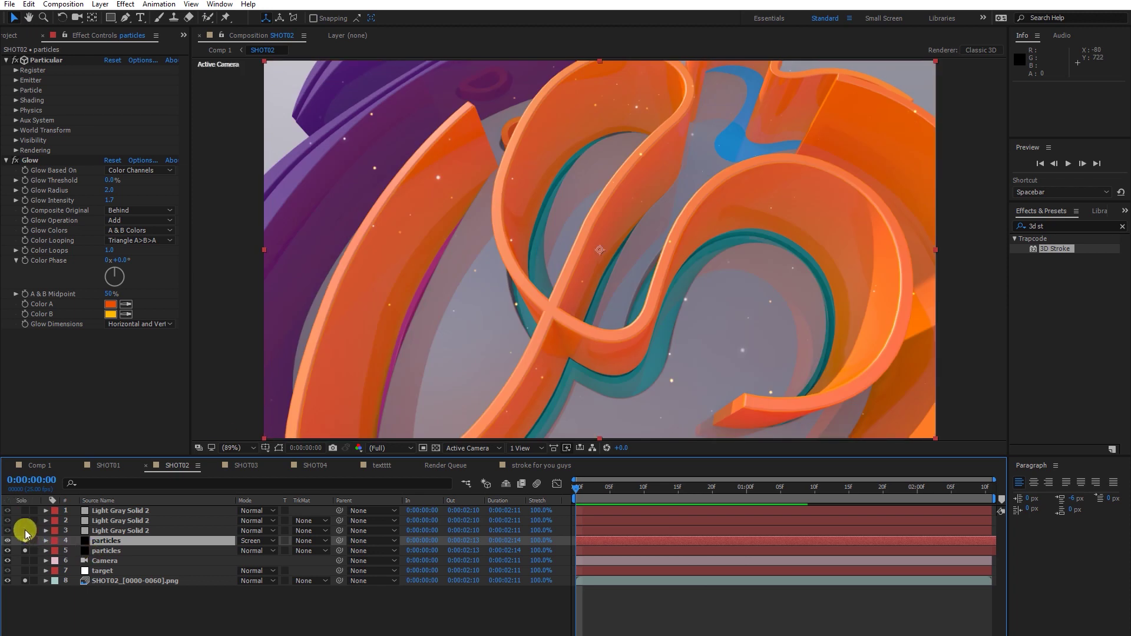
Solo the three stroke layers too and scrub through SHOT02's first frames.
{"action": "left_click", "coordinate": [24, 530]}
{"action": "left_click", "coordinate": [24, 520]}
{"action": "left_click", "coordinate": [25, 509]}
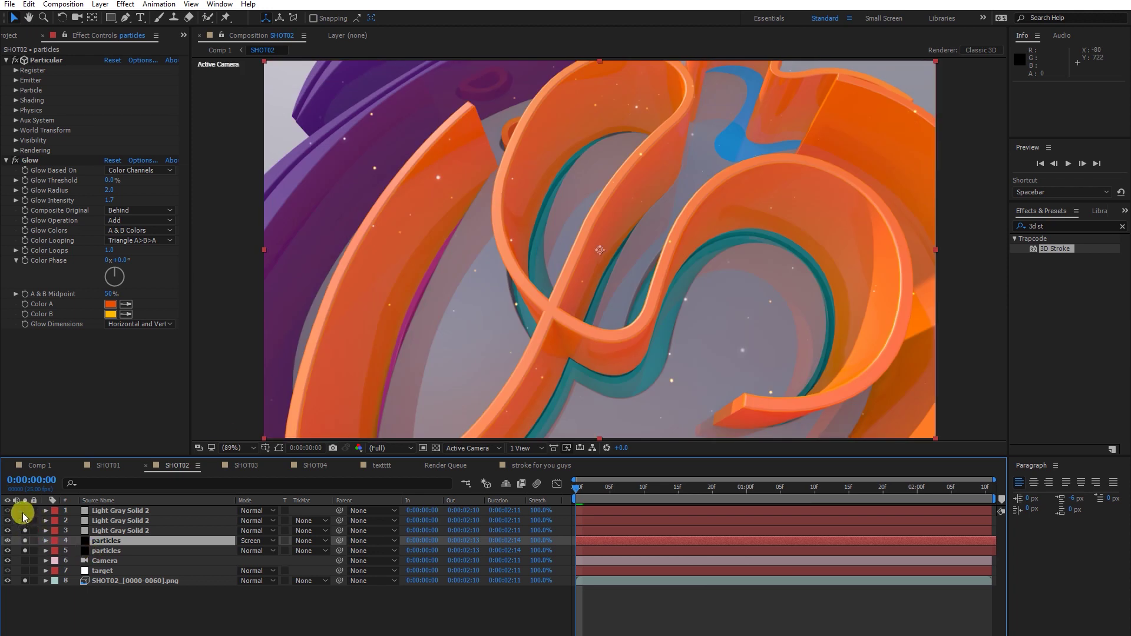
{"action": "left_click_drag", "start_coordinate": [604, 494], "coordinate": [583, 293]}
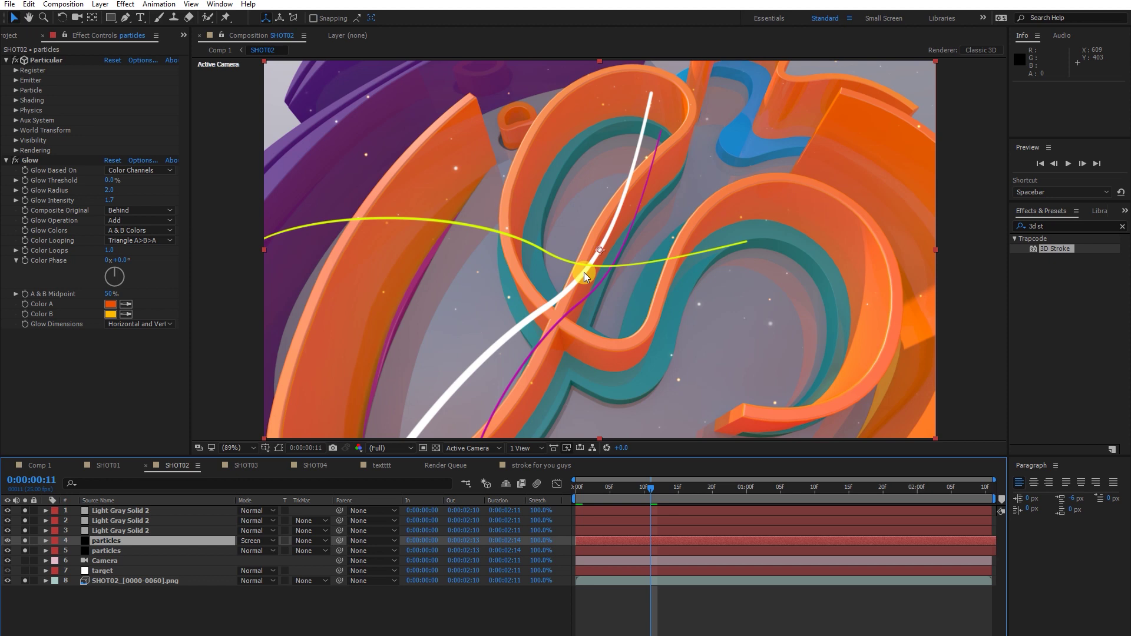
Lower the pink stroke's 3D Stroke Offset in the 'stroke for you guys' comp.
{"action": "left_click", "coordinate": [542, 465]}
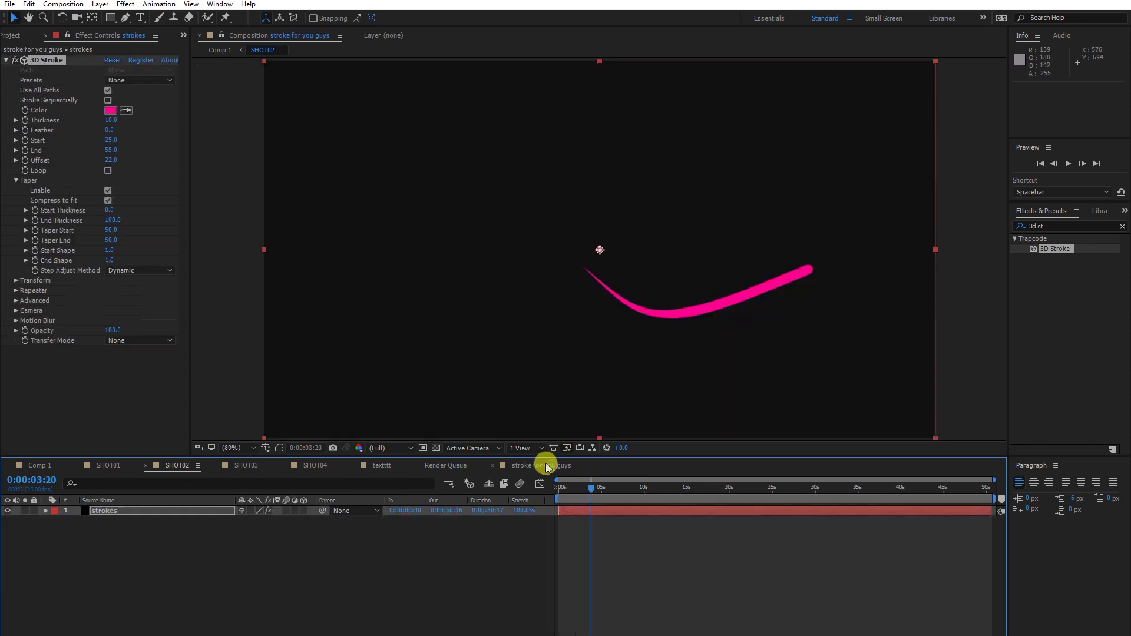
{"action": "left_click", "coordinate": [592, 488]}
{"action": "mouse_move", "coordinate": [613, 490]}
{"action": "left_mouse_down"}
{"action": "mouse_move", "coordinate": [762, 506]}
{"action": "mouse_move", "coordinate": [584, 534]}
{"action": "mouse_move", "coordinate": [644, 522]}
{"action": "left_mouse_up"}
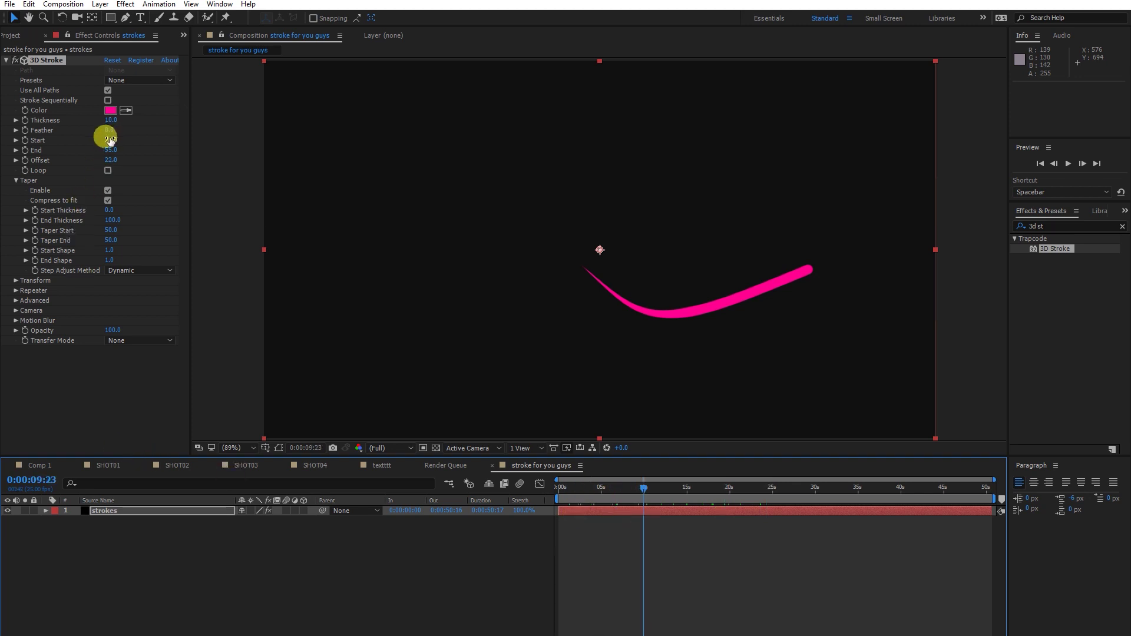
{"action": "mouse_move", "coordinate": [110, 159]}
{"action": "left_mouse_down"}
{"action": "mouse_move", "coordinate": [125, 158]}
{"action": "mouse_move", "coordinate": [97, 162]}
{"action": "left_mouse_up"}
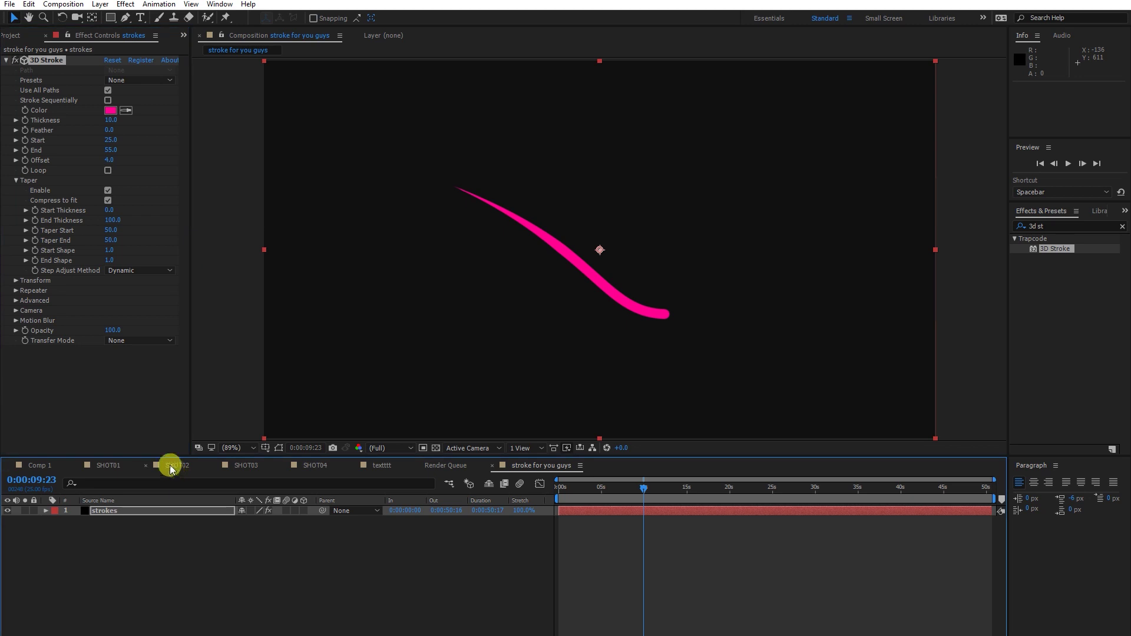
Return to SHOT02 and step forward through its frames to check the stroke.
{"action": "left_click", "coordinate": [165, 464]}
{"action": "left_click_drag", "start_coordinate": [585, 497], "coordinate": [618, 538]}
{"action": "key", "text": "Page_Down"}
{"action": "key", "text": "Page_Down"}
{"action": "key", "text": "Page_Down"}
{"action": "key", "text": "Page_Down"}
{"action": "key", "text": "Page_Down"}
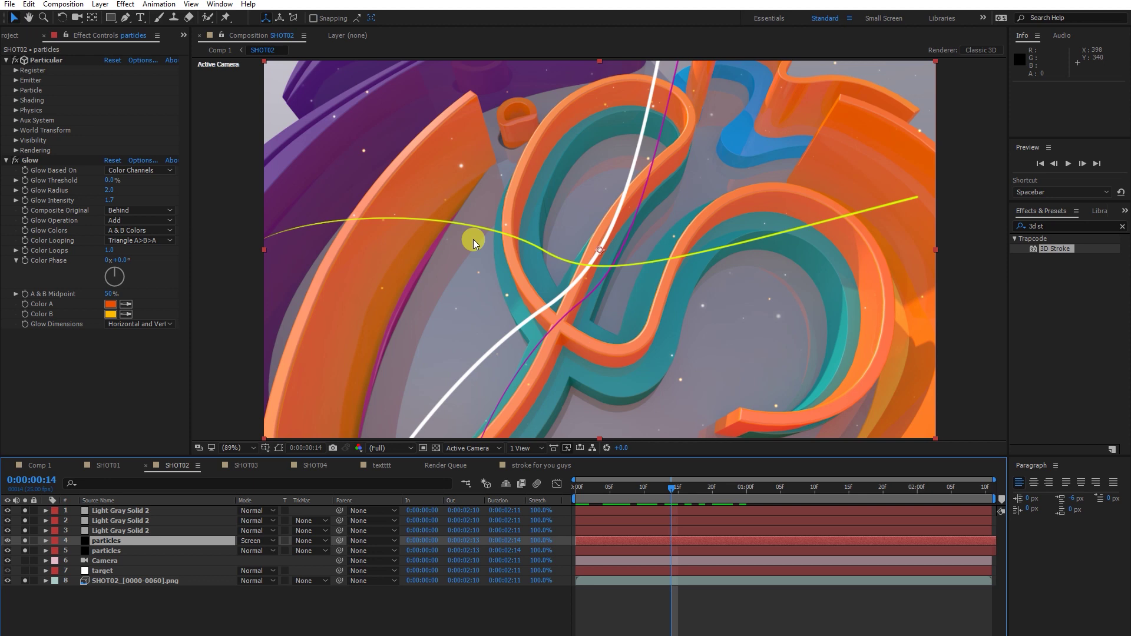
Open SHOT03, fit it in the viewer, and scrub to around one second.
{"action": "left_click", "coordinate": [240, 466]}
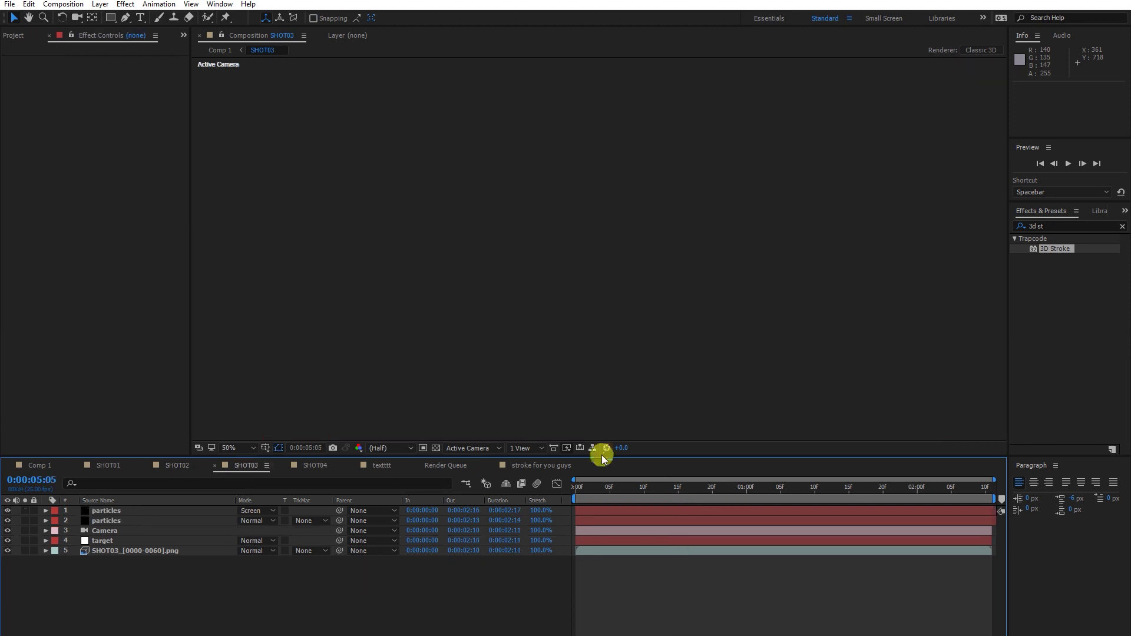
{"action": "left_click_drag", "start_coordinate": [606, 487], "coordinate": [855, 532]}
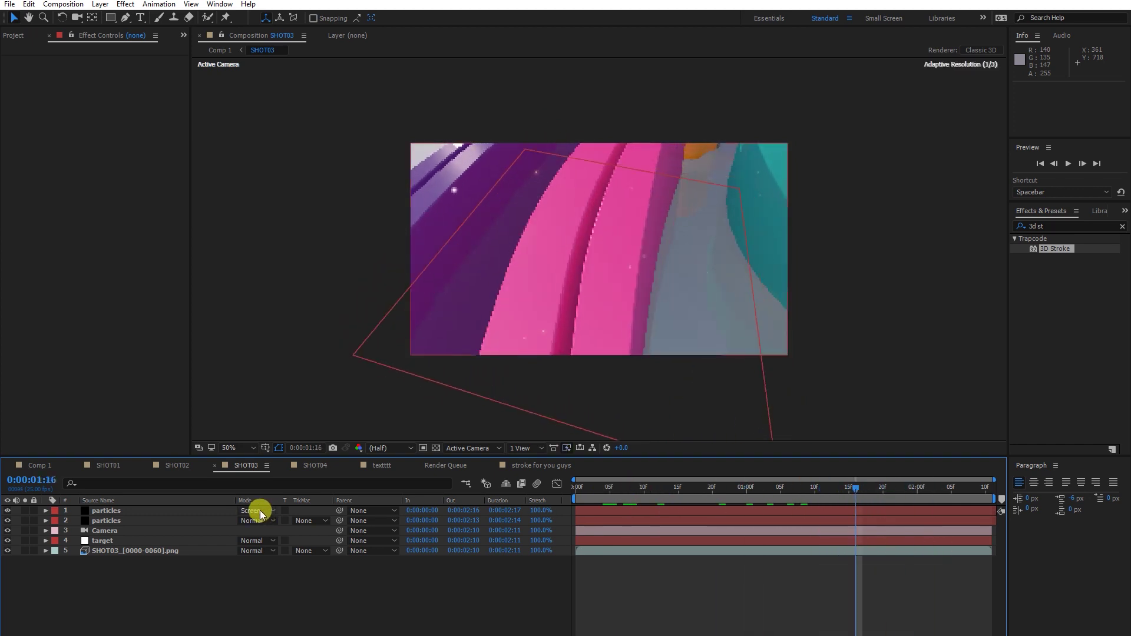
{"action": "left_click", "coordinate": [231, 448]}
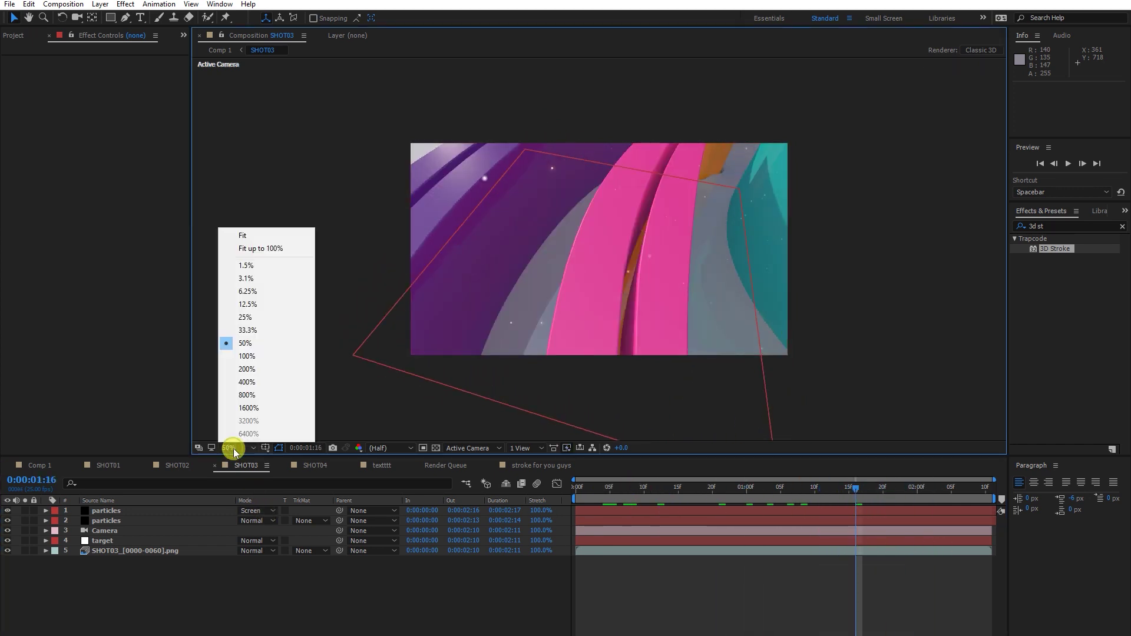
{"action": "left_click", "coordinate": [253, 236]}
{"action": "left_click_drag", "start_coordinate": [601, 487], "coordinate": [624, 207]}
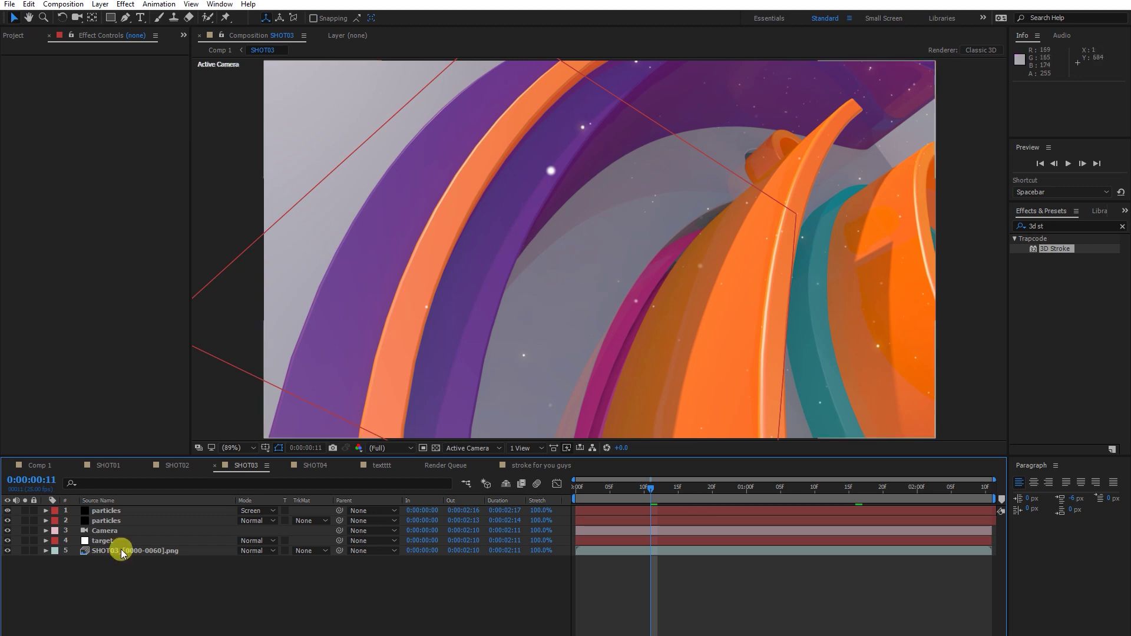
Inspect the Camera and target layers, then scrub forward through SHOT03.
{"action": "left_click", "coordinate": [100, 532]}
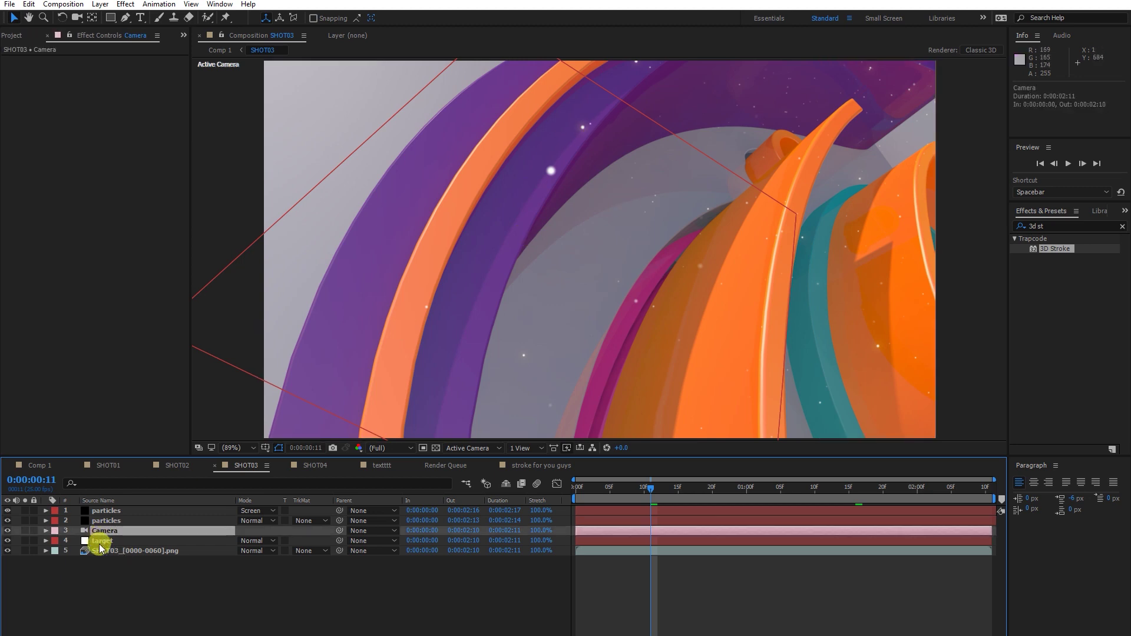
{"action": "left_click", "coordinate": [100, 543]}
{"action": "left_click", "coordinate": [100, 531]}
{"action": "left_click", "coordinate": [95, 541]}
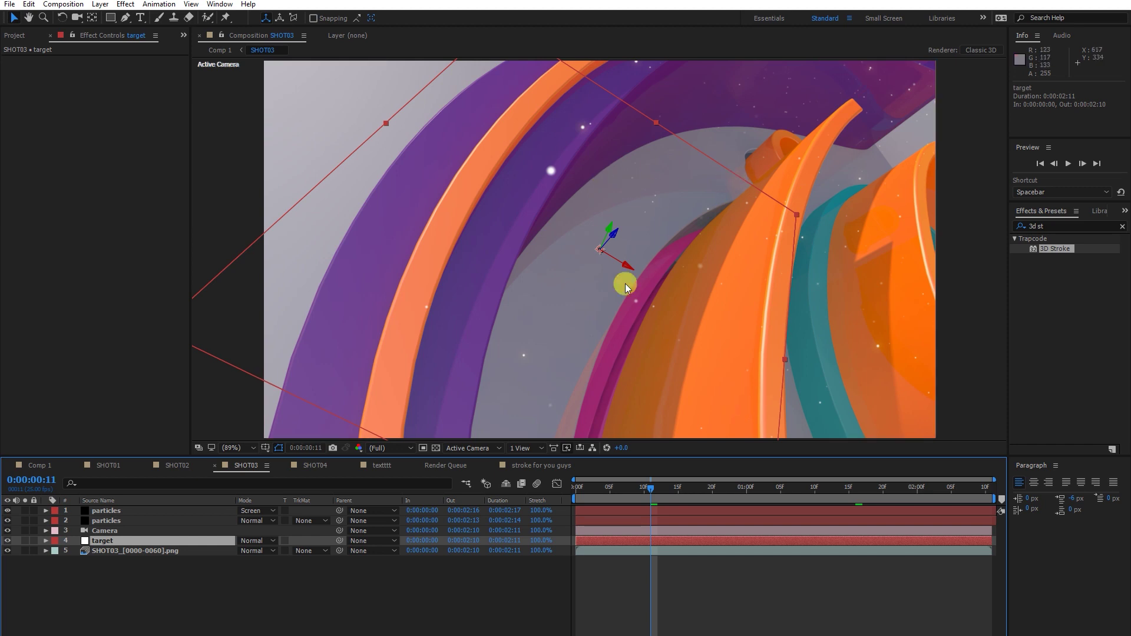
{"action": "left_click_drag", "start_coordinate": [651, 487], "coordinate": [855, 510]}
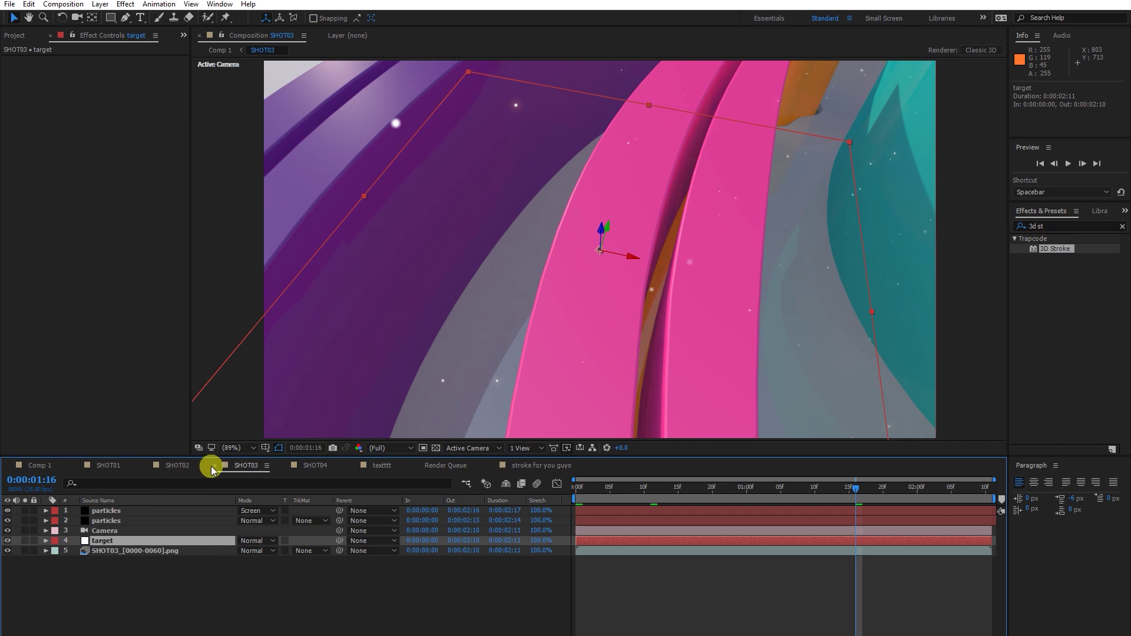
Open SHOT04 and scrub its ribbon logo animation to around 0:00:01:20.
{"action": "left_click", "coordinate": [315, 465]}
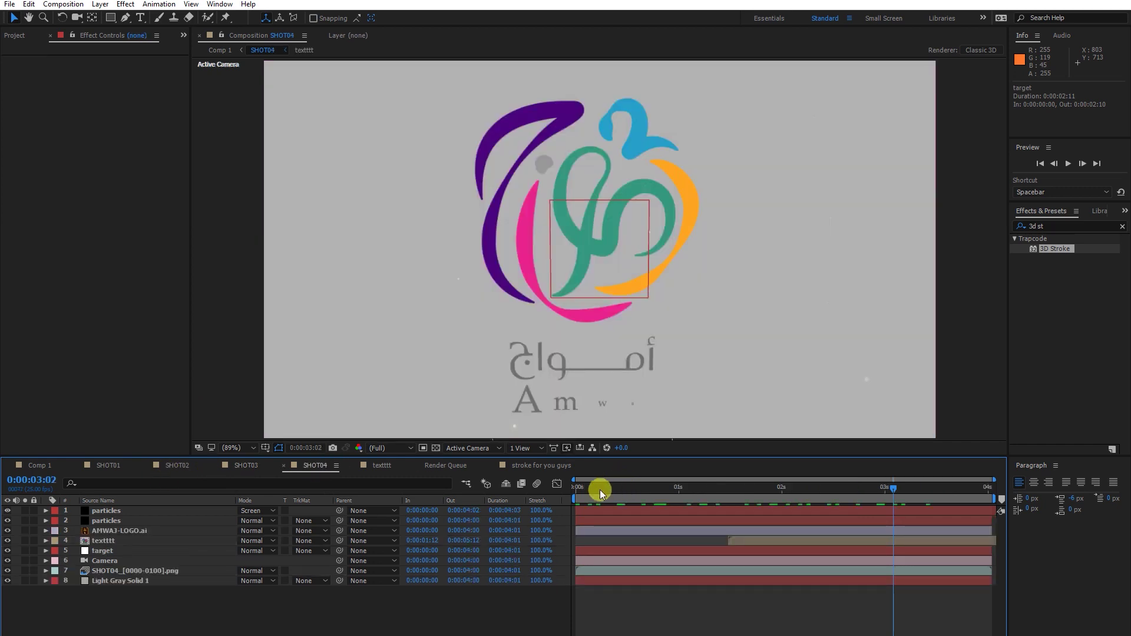
{"action": "left_click_drag", "start_coordinate": [599, 489], "coordinate": [664, 529]}
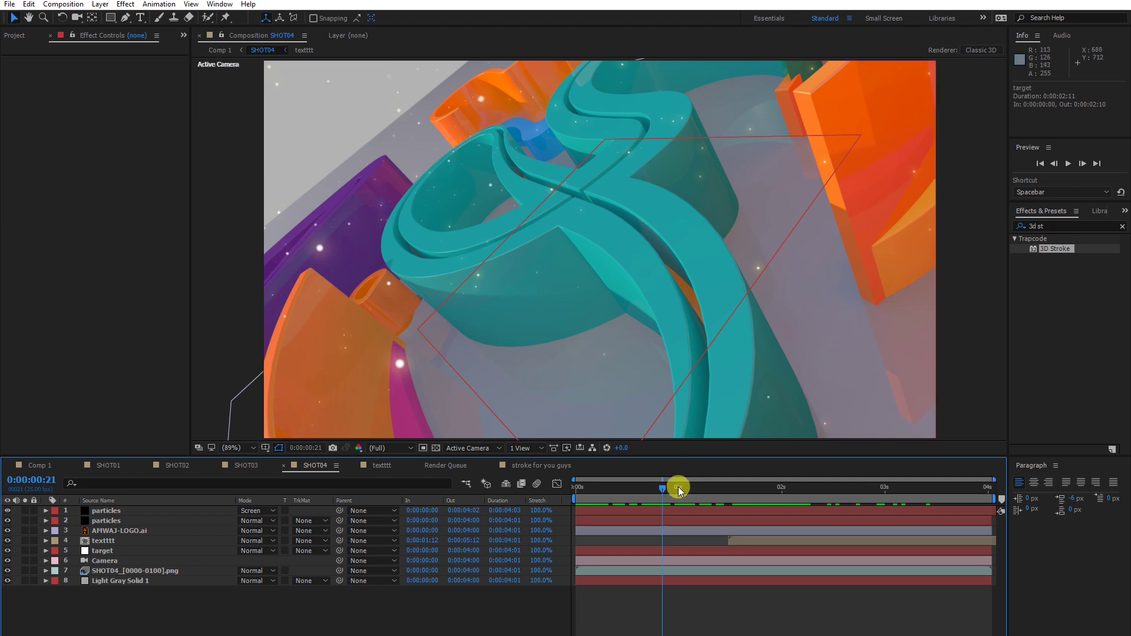
{"action": "left_click_drag", "start_coordinate": [678, 489], "coordinate": [760, 514]}
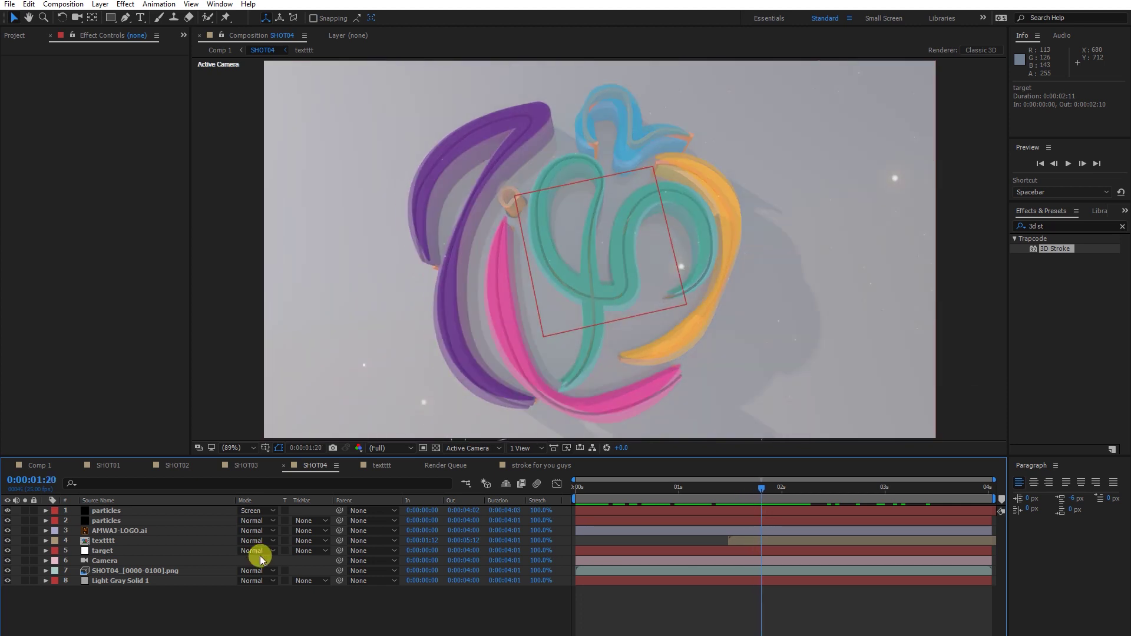
Solo the SHOT04 render layer 7 and expand its Transform properties.
{"action": "left_click", "coordinate": [103, 530]}
{"action": "left_click", "coordinate": [105, 571]}
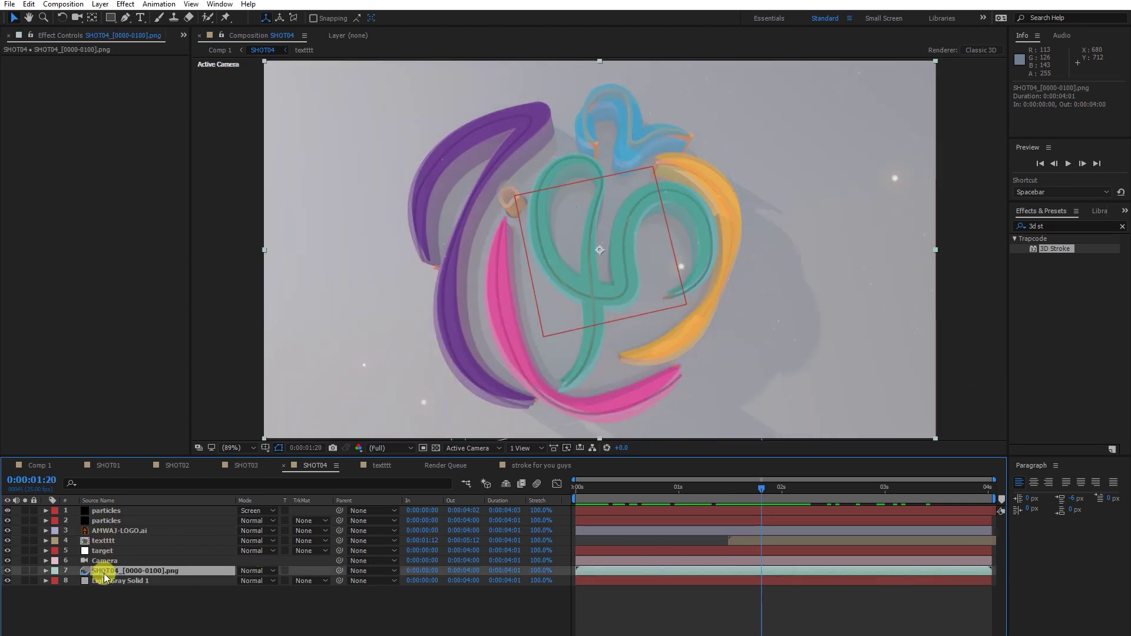
{"action": "left_click", "coordinate": [25, 570]}
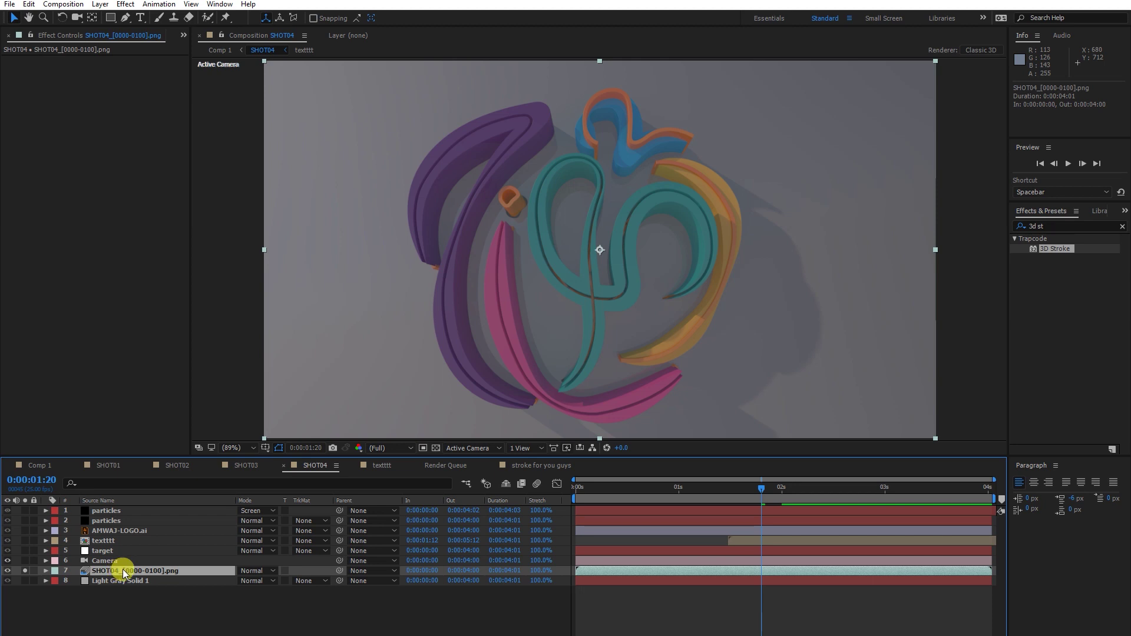
{"action": "left_click", "coordinate": [47, 572]}
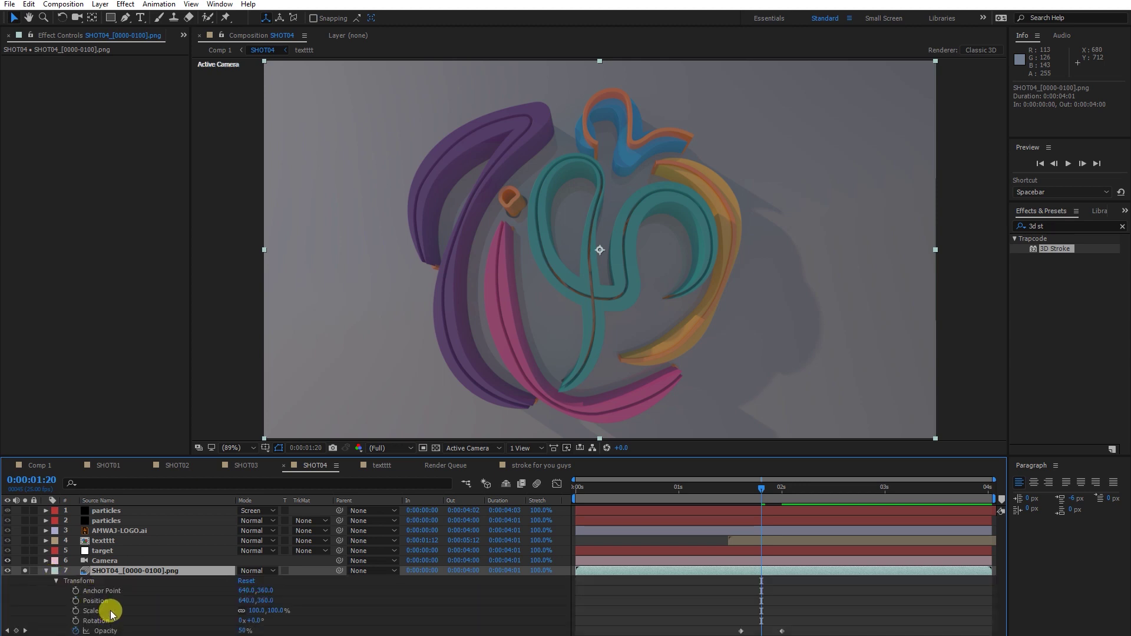
Select the render's Opacity keyframes and preview its fade from 100% to 10%.
{"action": "left_click", "coordinate": [737, 492]}
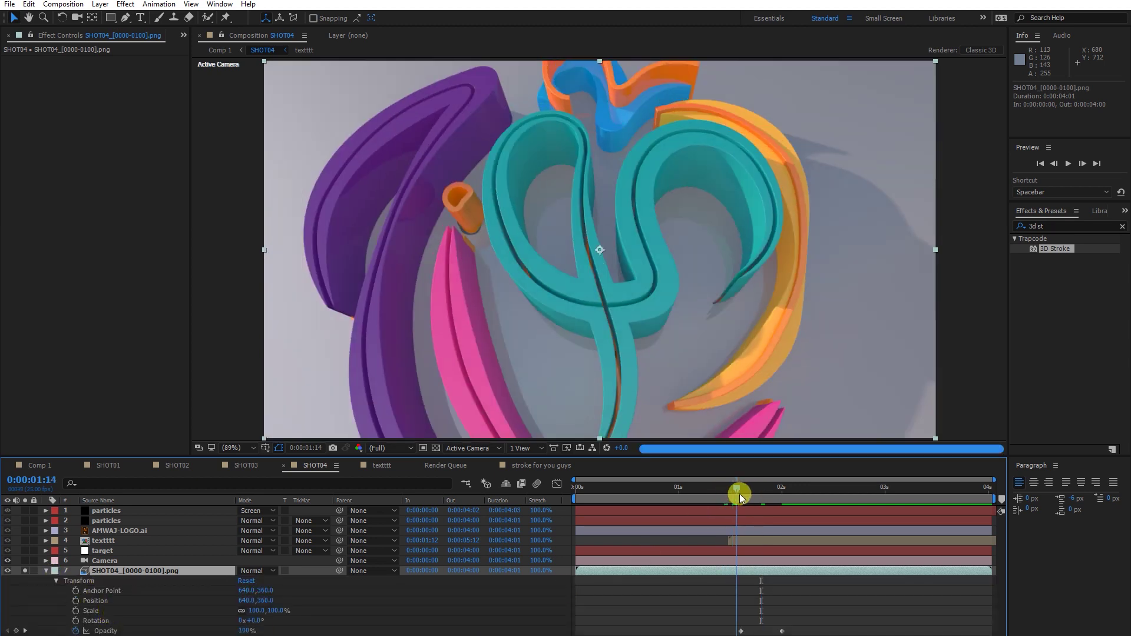
{"action": "left_click_drag", "start_coordinate": [782, 618], "coordinate": [709, 614]}
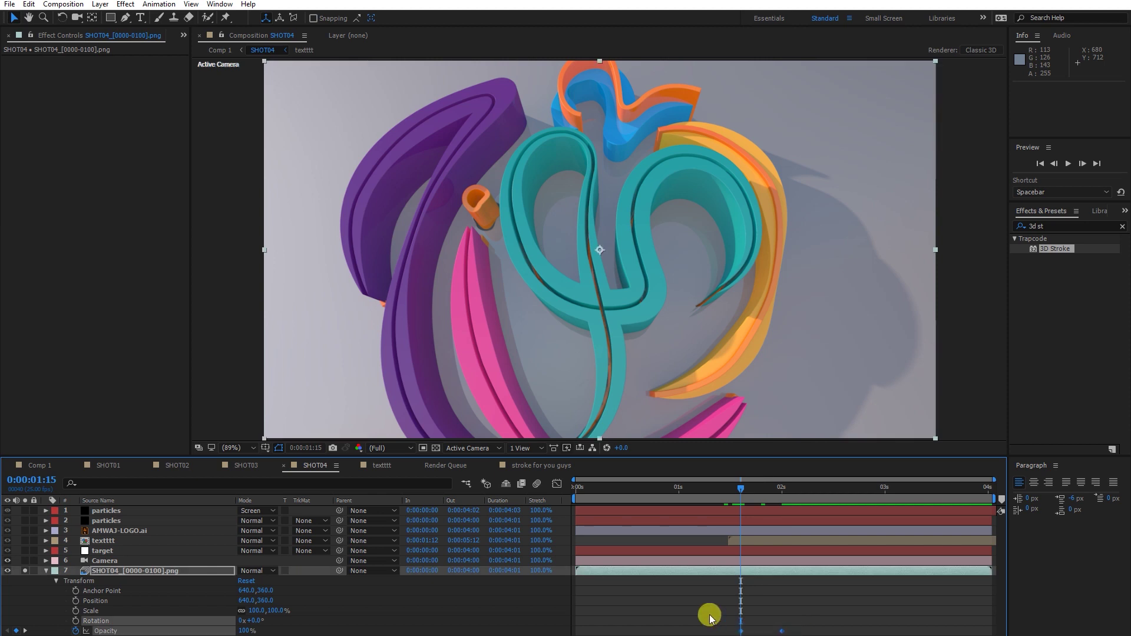
{"action": "left_click", "coordinate": [762, 597]}
{"action": "left_click", "coordinate": [734, 489]}
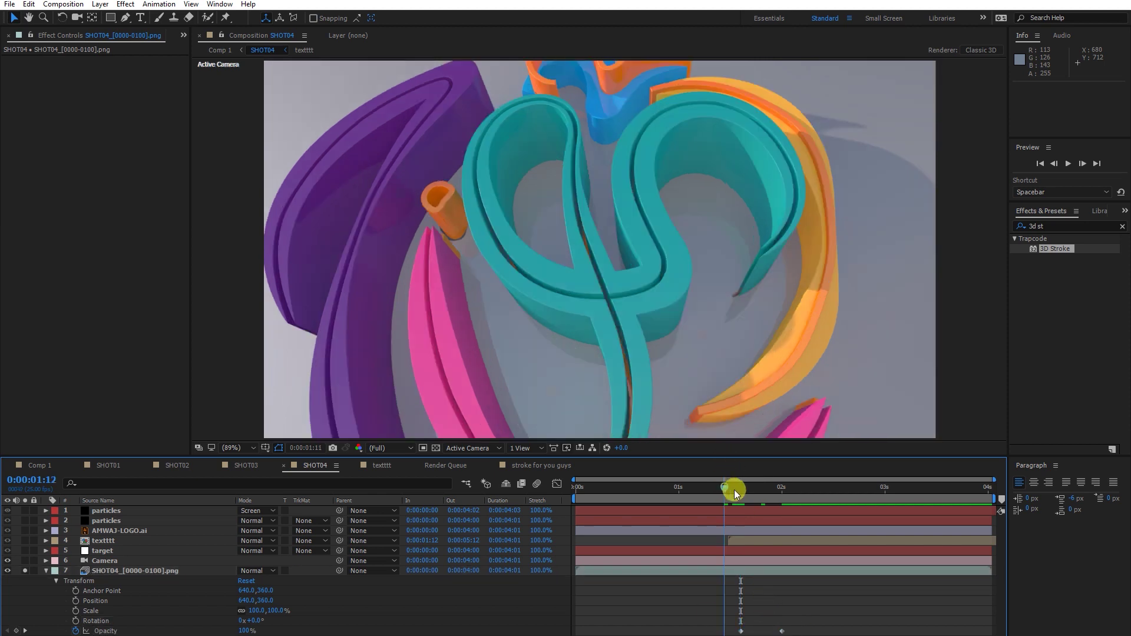
{"action": "mouse_move", "coordinate": [754, 491]}
{"action": "left_mouse_down"}
{"action": "mouse_move", "coordinate": [791, 497]}
{"action": "mouse_move", "coordinate": [730, 508]}
{"action": "mouse_move", "coordinate": [753, 507]}
{"action": "left_mouse_up"}
Solo AMWAJ-LOGO.ai with the render and scrub to compare them.
{"action": "left_click", "coordinate": [109, 531]}
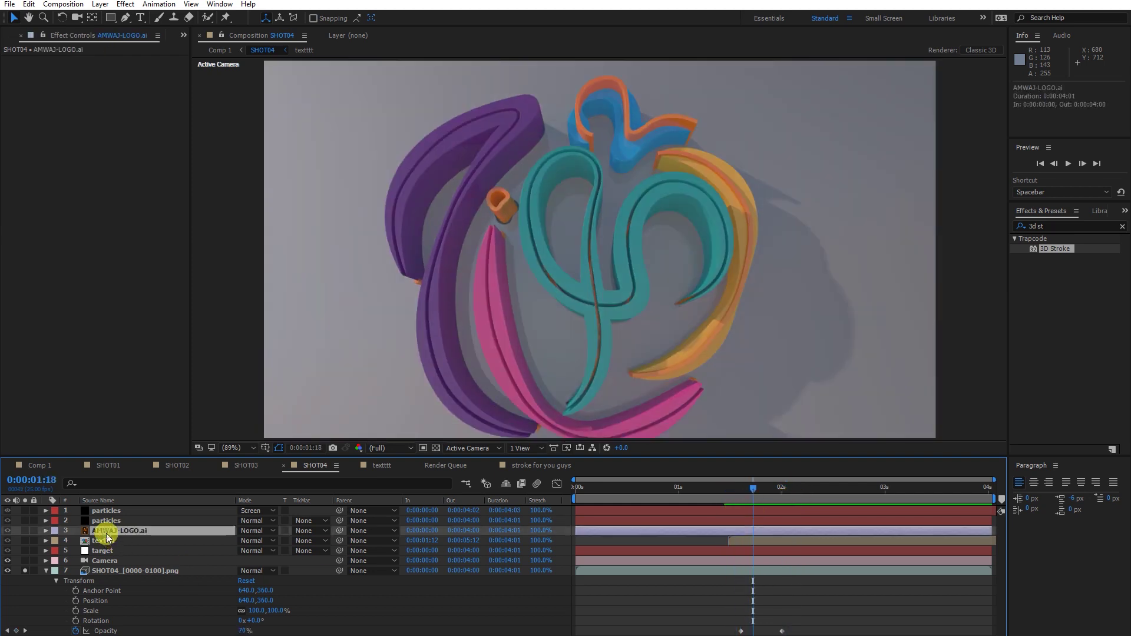
{"action": "left_click", "coordinate": [26, 530]}
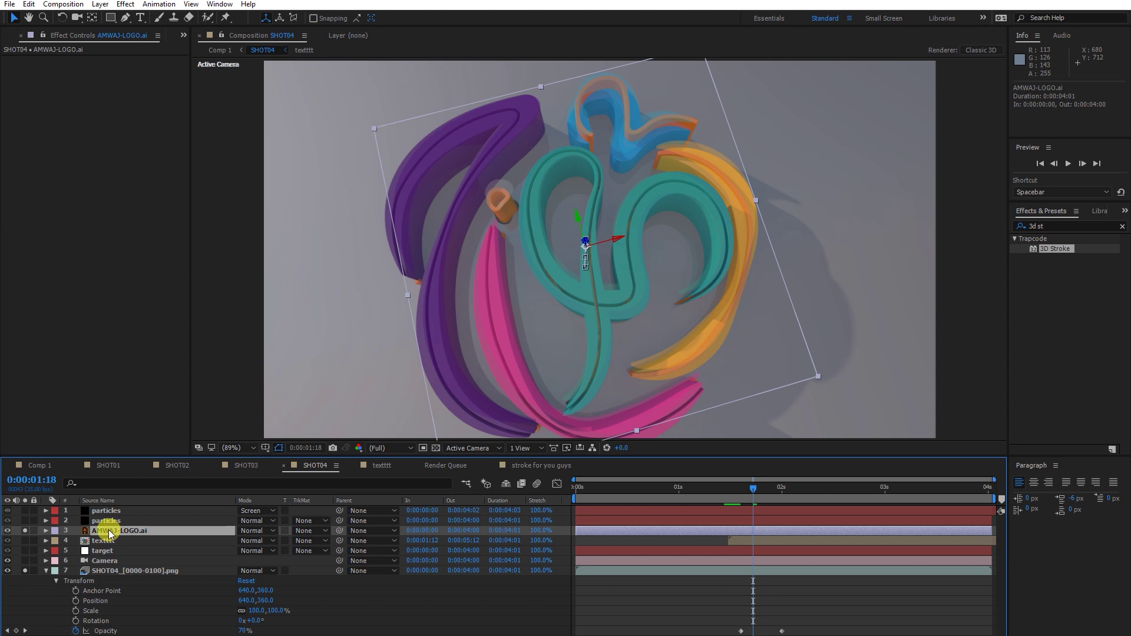
{"action": "key", "text": "y"}
{"action": "key", "text": "u"}
{"action": "key", "text": "u"}
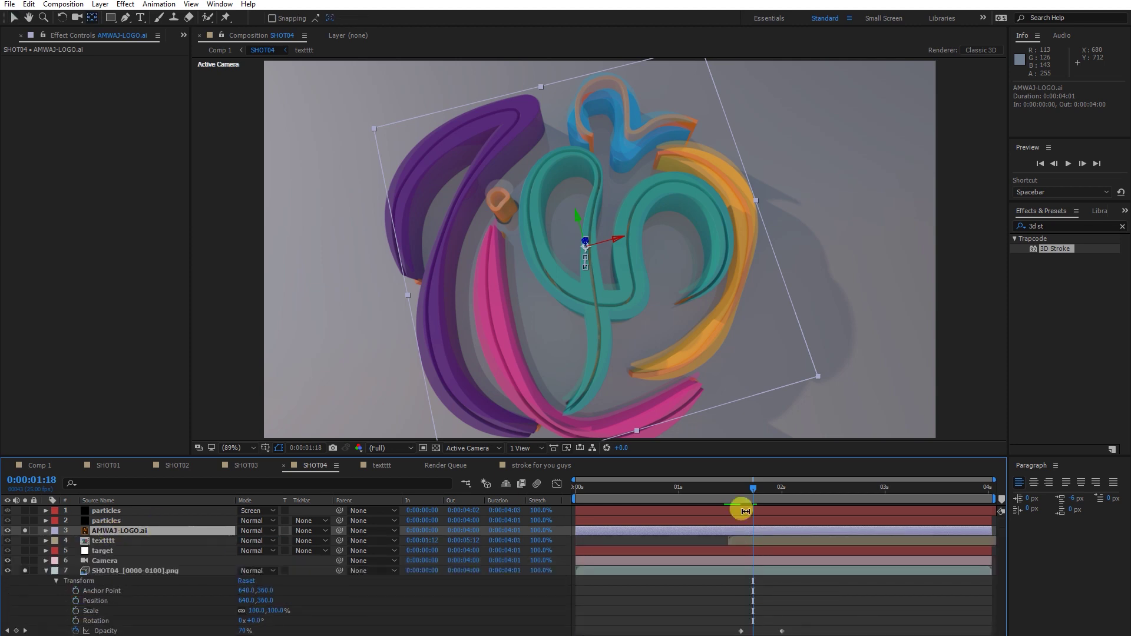
{"action": "left_click_drag", "start_coordinate": [721, 488], "coordinate": [758, 511]}
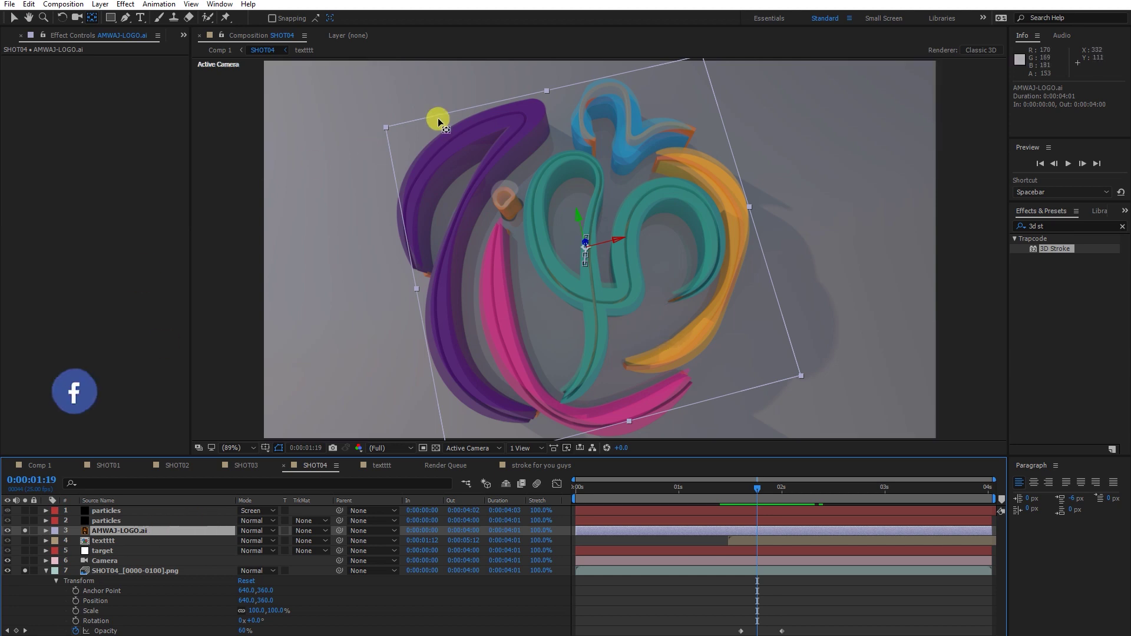
Return to the Selection tool, collapse layer 7's Transform, and deselect the logo.
{"action": "left_click", "coordinate": [13, 18]}
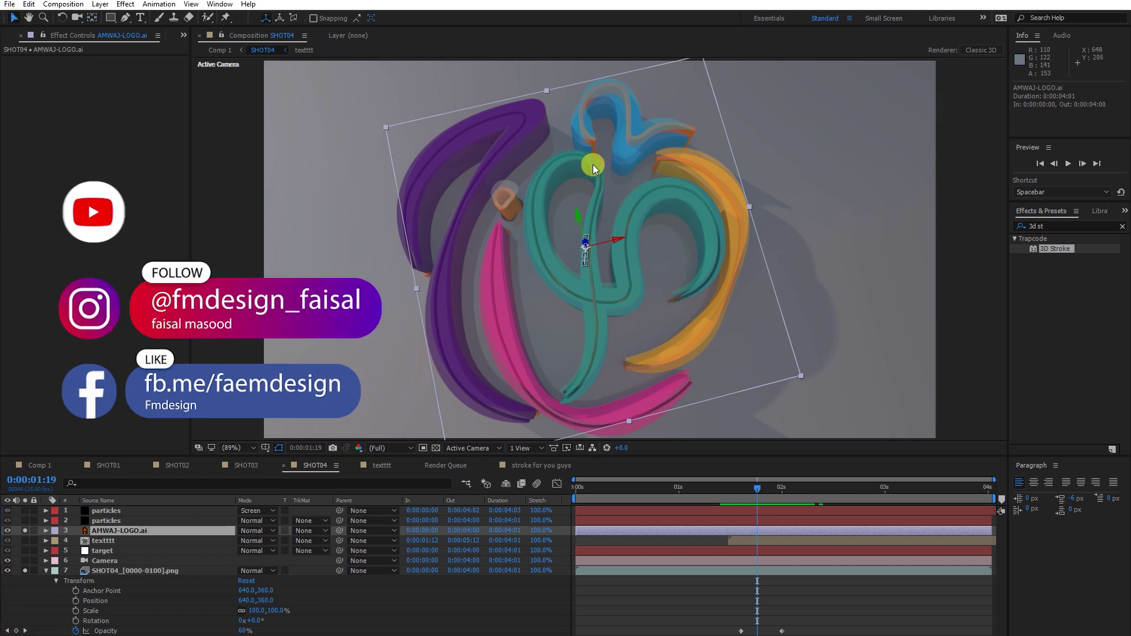
{"action": "left_click", "coordinate": [46, 570]}
{"action": "left_click", "coordinate": [44, 615]}
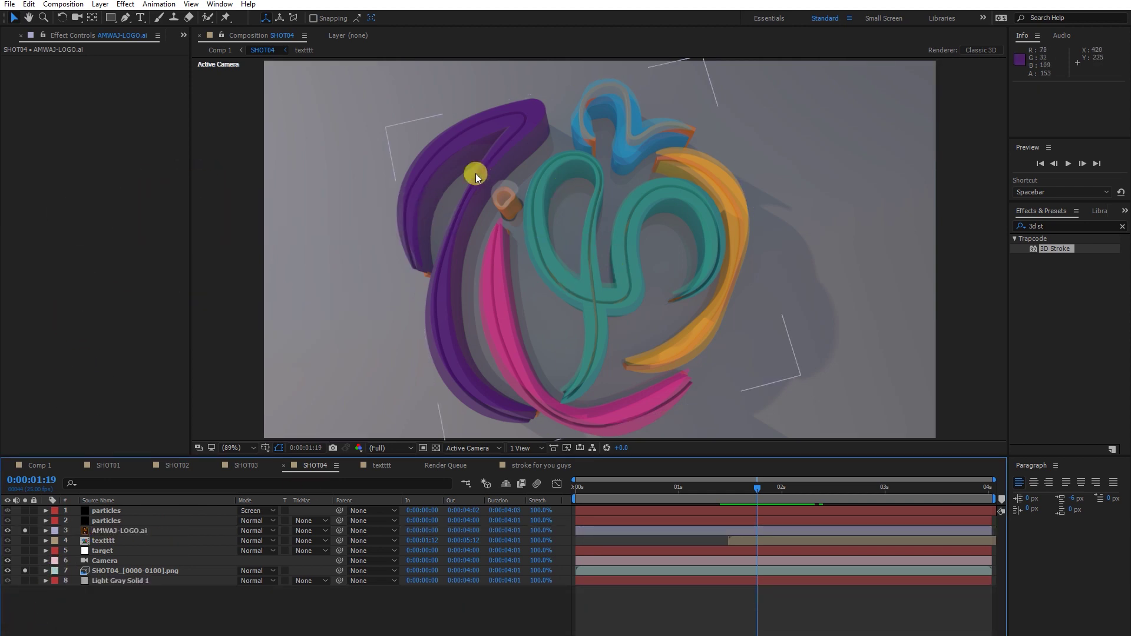
Check the target layer's motion around 1:15, then unsolo AMWAJ-LOGO.ai.
{"action": "left_click", "coordinate": [100, 550]}
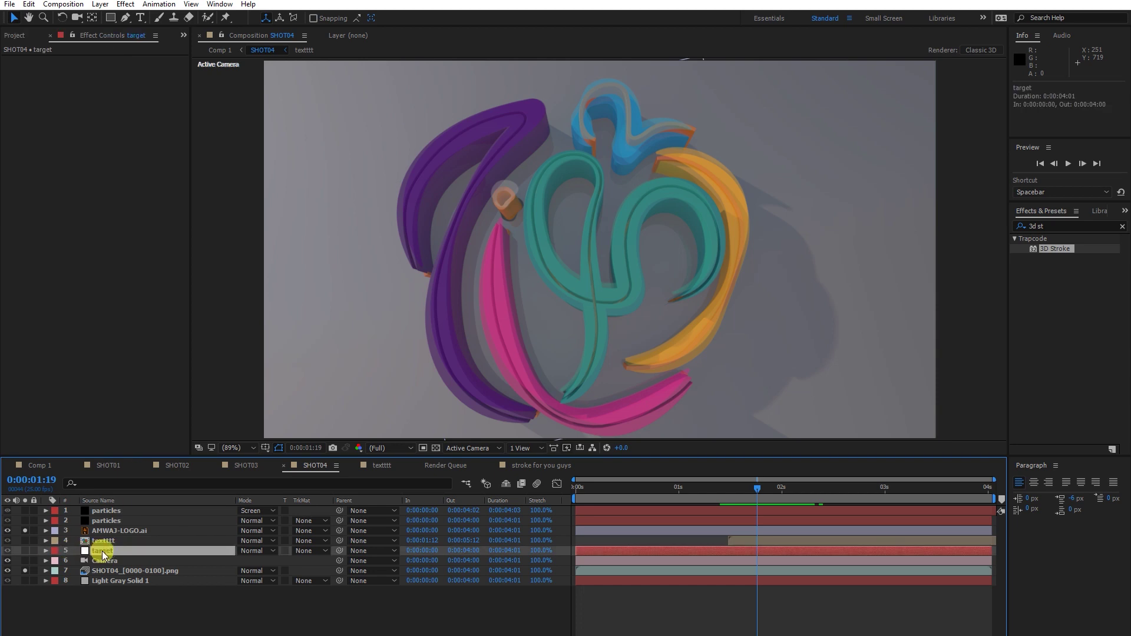
{"action": "left_click_drag", "start_coordinate": [741, 485], "coordinate": [790, 518]}
{"action": "left_click", "coordinate": [25, 570]}
{"action": "left_click", "coordinate": [25, 530]}
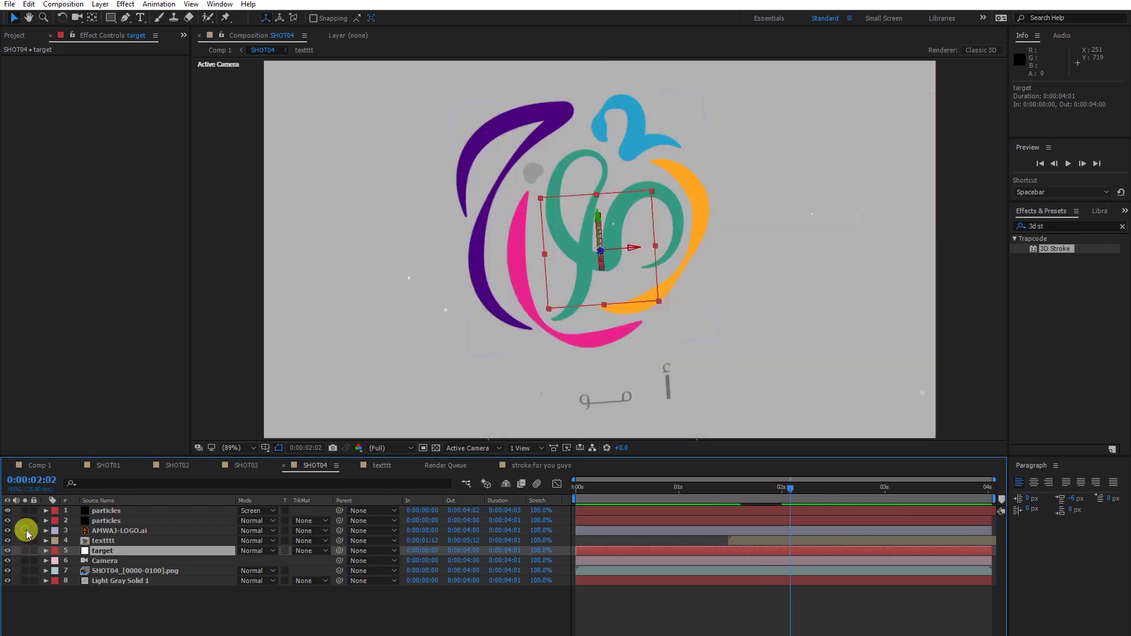
Review the full SHOT04 logo reveal from the 3D close-up to the flat Arabic text.
{"action": "left_click_drag", "start_coordinate": [718, 486], "coordinate": [802, 488]}
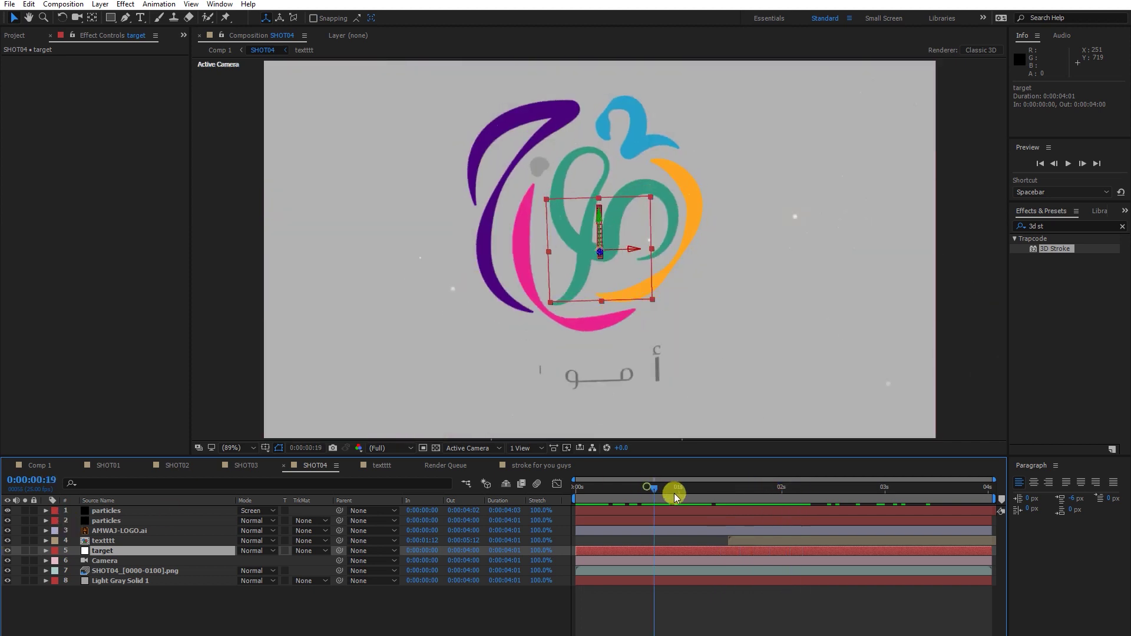
{"action": "key", "text": "Page_Up"}
{"action": "key", "text": "Page_Up"}
{"action": "key", "text": "Page_Down"}
{"action": "key", "text": "Page_Down"}
{"action": "key", "text": "Page_Down"}
{"action": "key", "text": "Page_Down"}
{"action": "key", "text": "Page_Down"}
{"action": "key", "text": "Page_Down"}
{"action": "key", "text": "Page_Down"}
{"action": "key", "text": "Page_Down"}
{"action": "key", "text": "Page_Down"}
{"action": "key", "text": "Page_Down"}
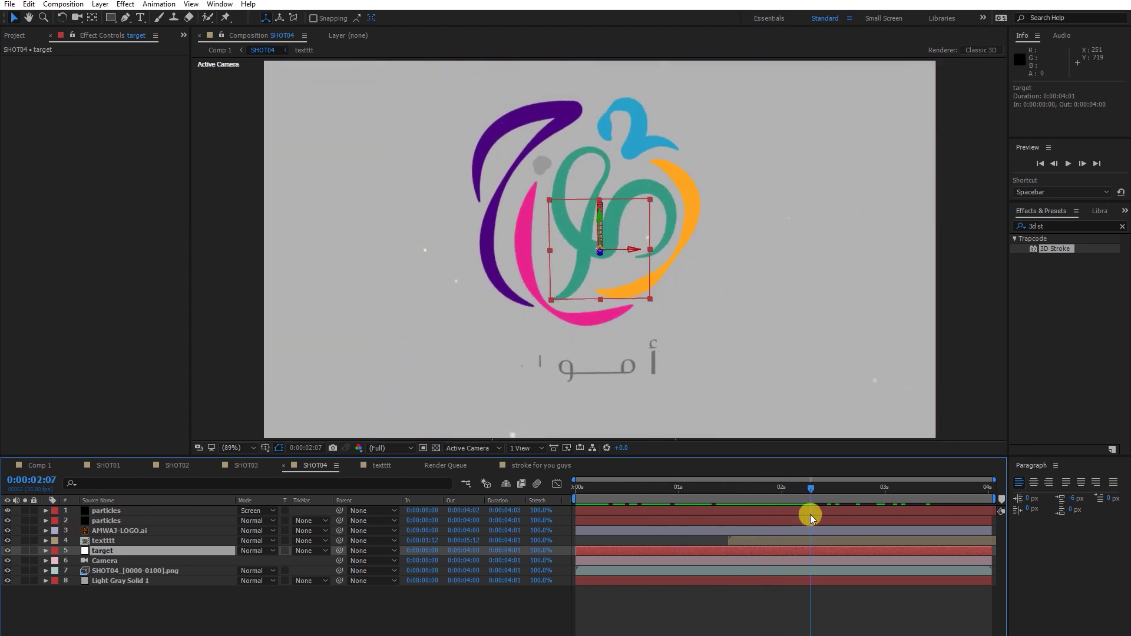
{"action": "key", "text": "Page_Up"}
{"action": "key", "text": "Page_Up"}
{"action": "key", "text": "Page_Up"}
{"action": "key", "text": "Page_Up"}
{"action": "key", "text": "Page_Up"}
{"action": "key", "text": "Page_Up"}
{"action": "key", "text": "Page_Up"}
{"action": "key", "text": "Page_Up"}
{"action": "key", "text": "Page_Up"}
{"action": "key", "text": "Page_Up"}
{"action": "key", "text": "Page_Up"}
{"action": "key", "text": "Page_Up"}
{"action": "key", "text": "Page_Up"}
{"action": "key", "text": "Page_Up"}
{"action": "key", "text": "Page_Up"}
{"action": "key", "text": "Page_Up"}
{"action": "key", "text": "Page_Up"}
{"action": "key", "text": "Page_Up"}
{"action": "key", "text": "Page_Up"}
{"action": "key", "text": "Page_Up"}
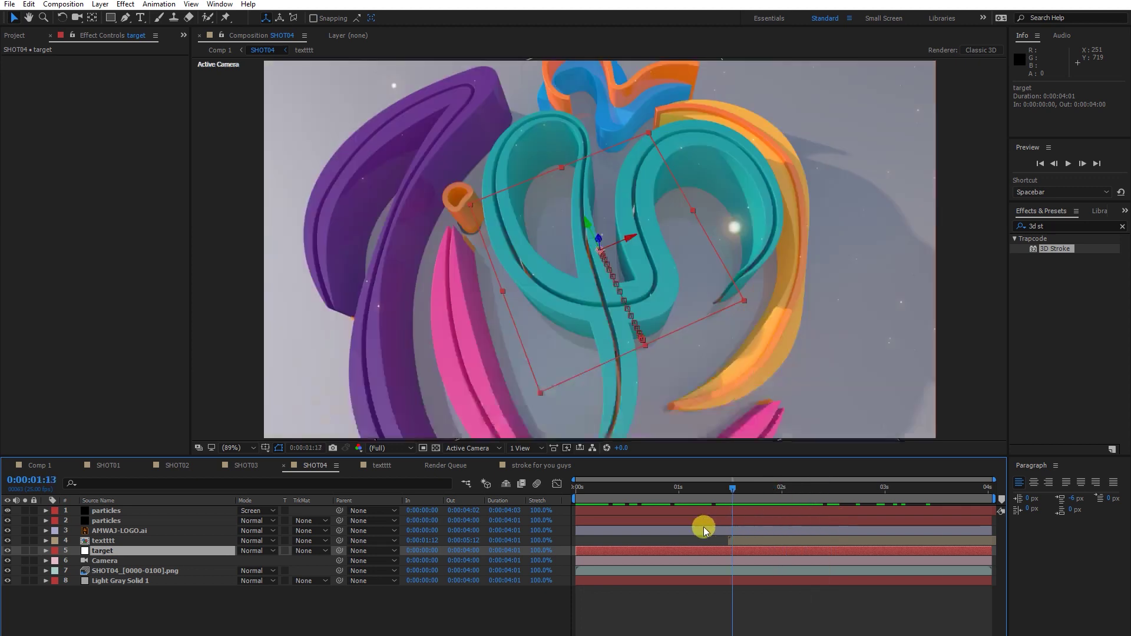
{"action": "left_click_drag", "start_coordinate": [589, 498], "coordinate": [846, 494]}
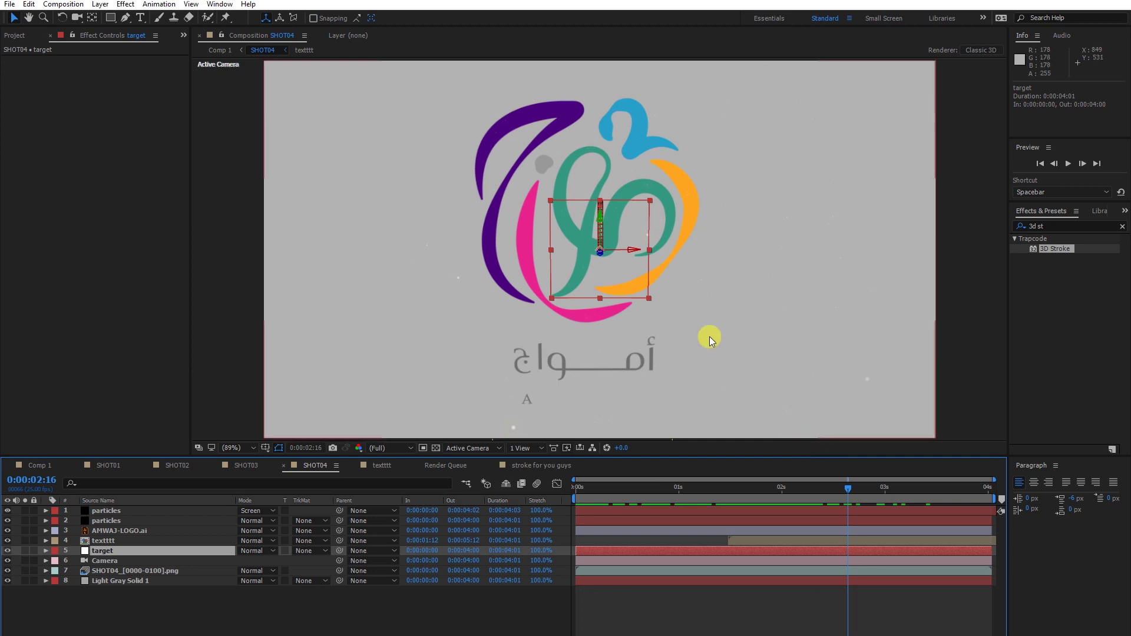
{"action": "left_click", "coordinate": [605, 493]}
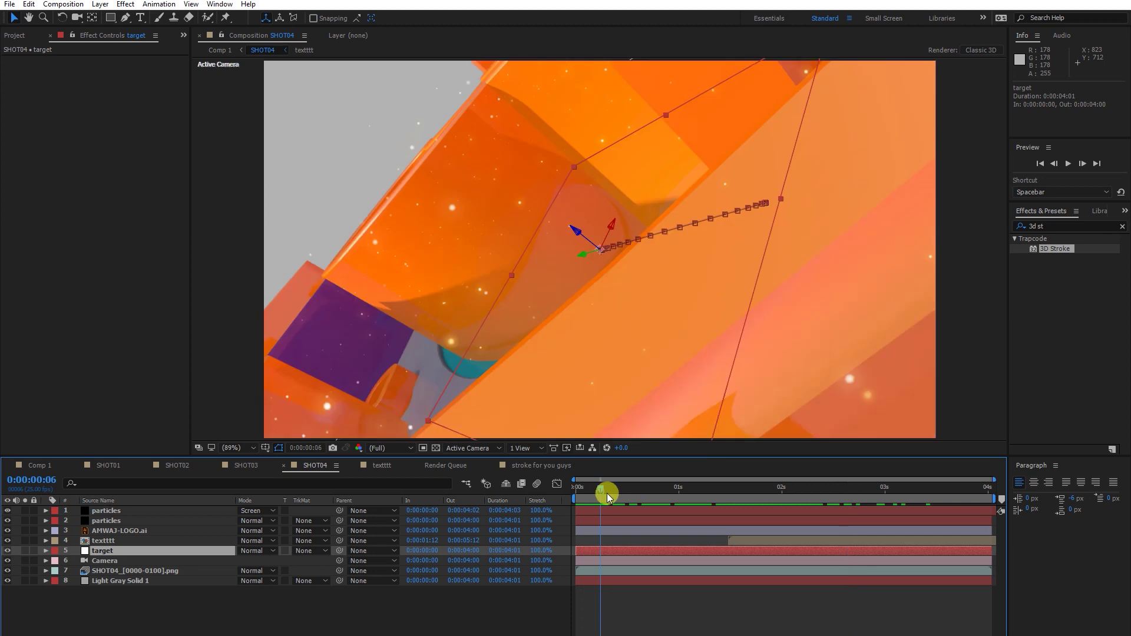
{"action": "left_click_drag", "start_coordinate": [606, 494], "coordinate": [753, 513]}
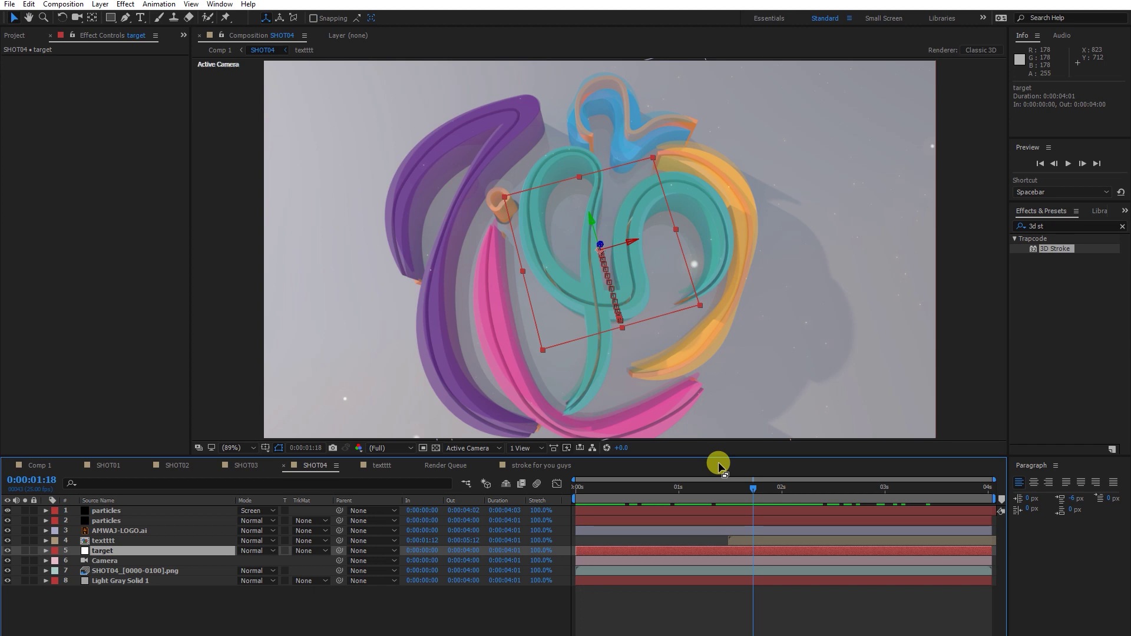
{"action": "mouse_move", "coordinate": [596, 490]}
{"action": "left_mouse_down"}
{"action": "mouse_move", "coordinate": [719, 511]}
{"action": "mouse_move", "coordinate": [678, 497]}
{"action": "mouse_move", "coordinate": [795, 493]}
{"action": "left_mouse_up"}
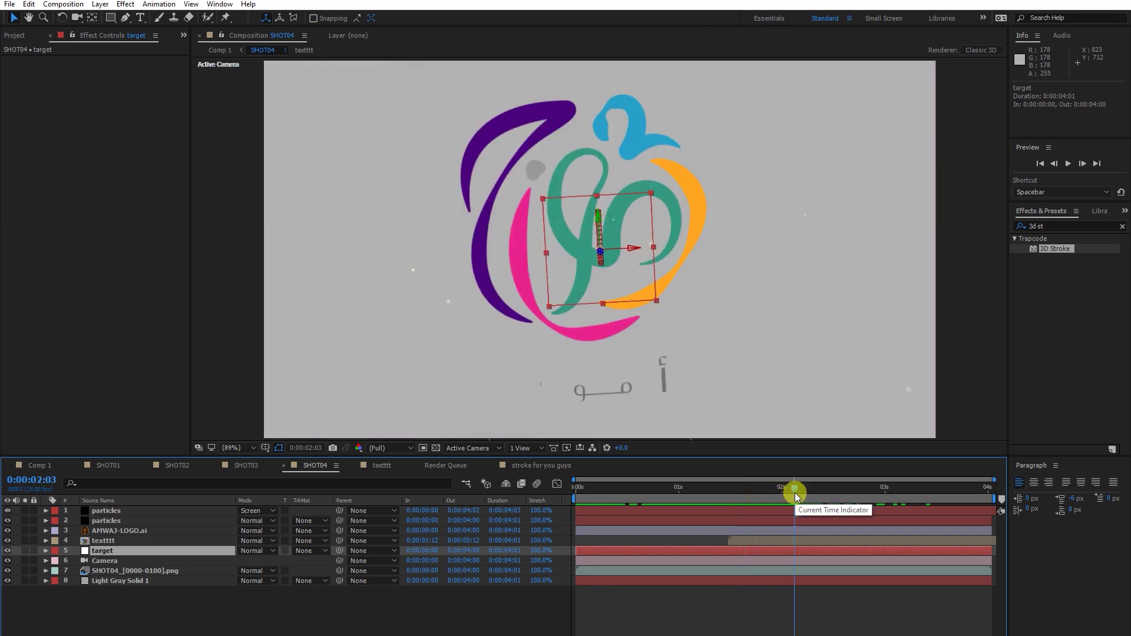
{"action": "left_click_drag", "start_coordinate": [794, 493], "coordinate": [747, 508]}
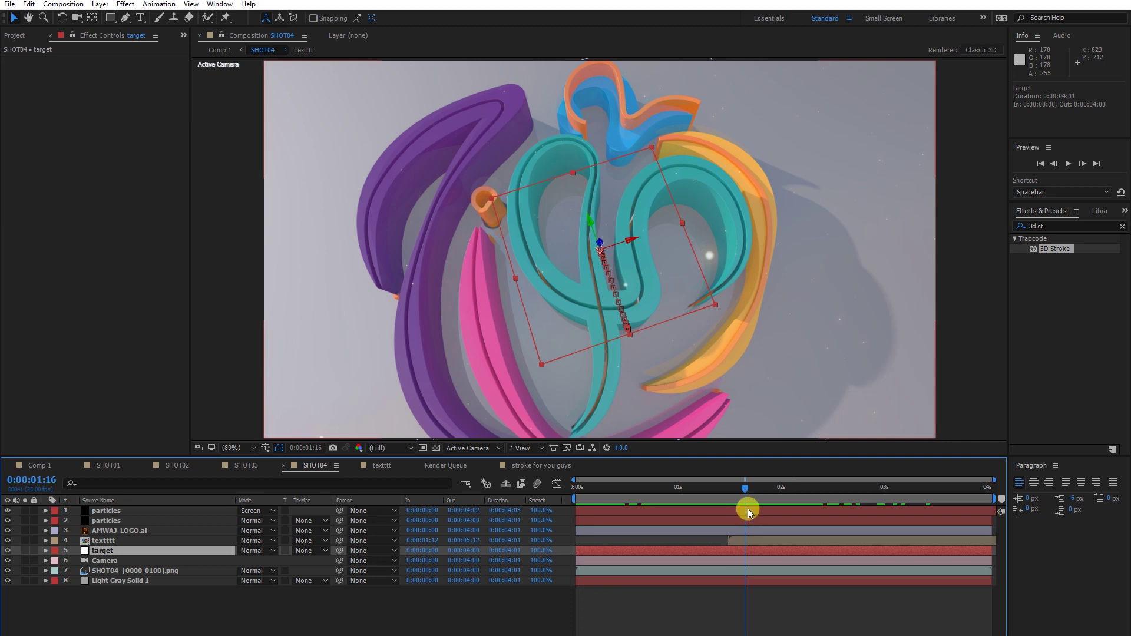
{"action": "left_click_drag", "start_coordinate": [748, 507], "coordinate": [653, 486]}
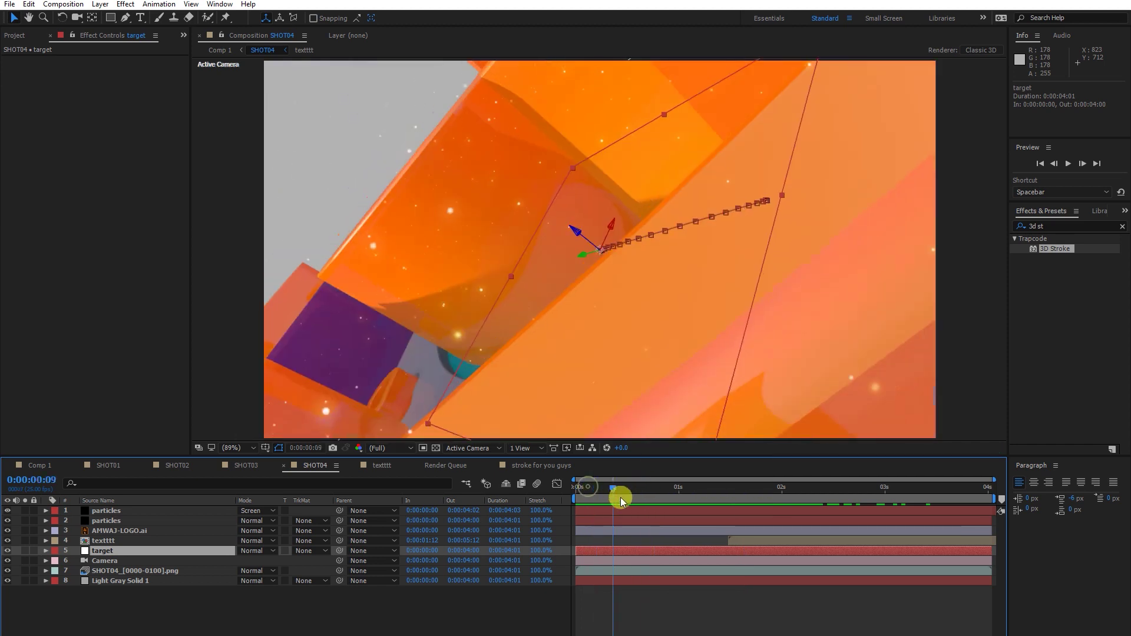
{"action": "left_click", "coordinate": [675, 487]}
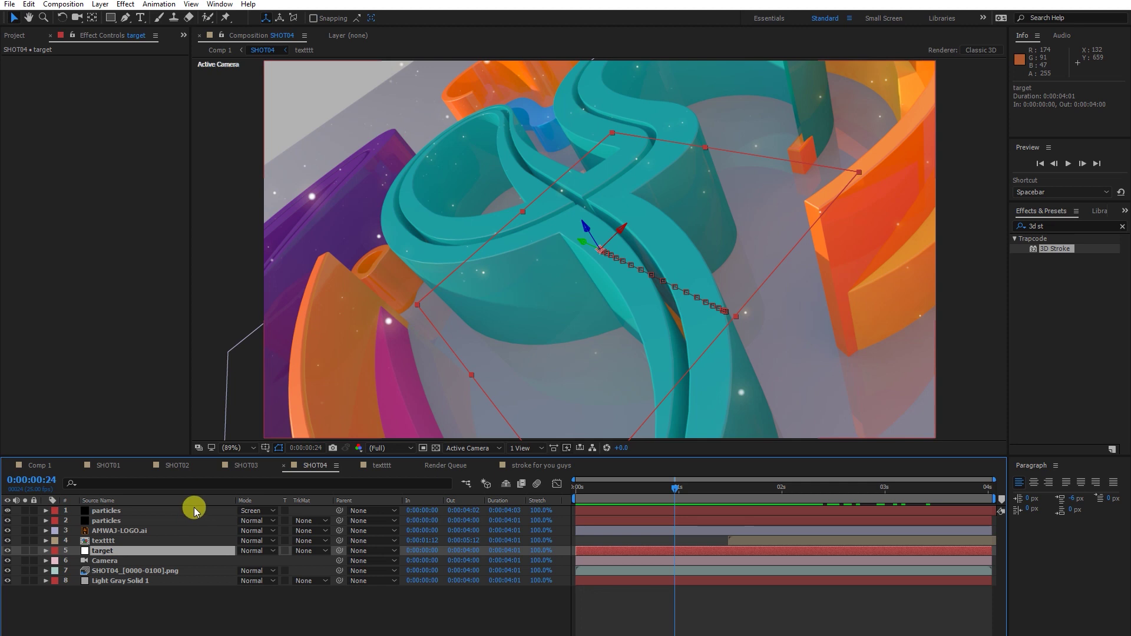
{"action": "left_click_drag", "start_coordinate": [674, 489], "coordinate": [812, 476]}
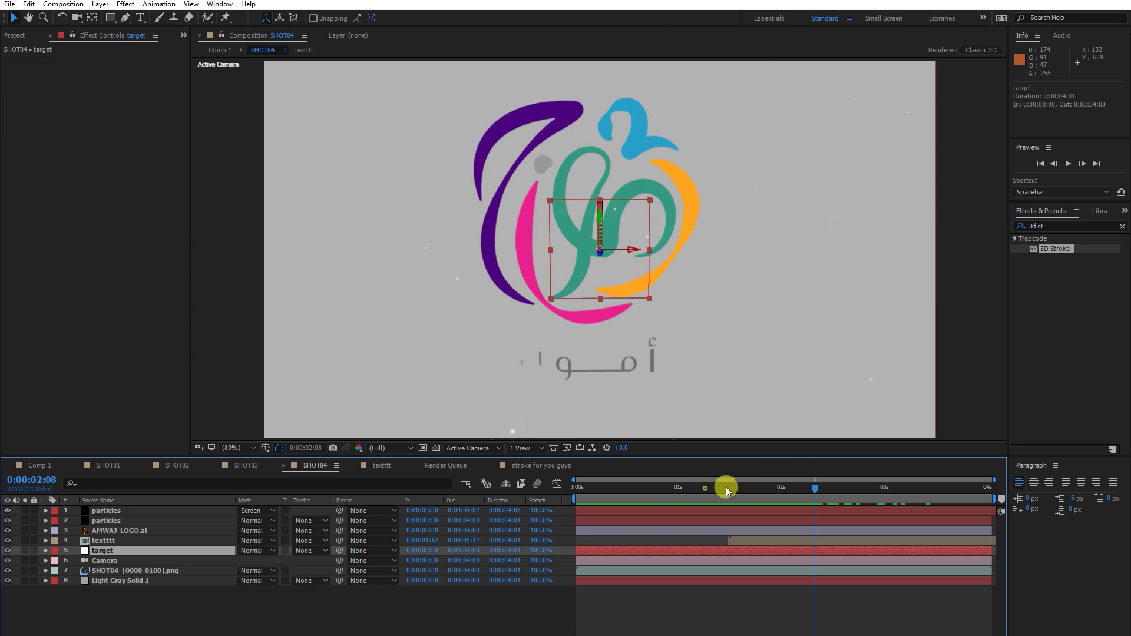
{"action": "left_click_drag", "start_coordinate": [726, 489], "coordinate": [788, 478]}
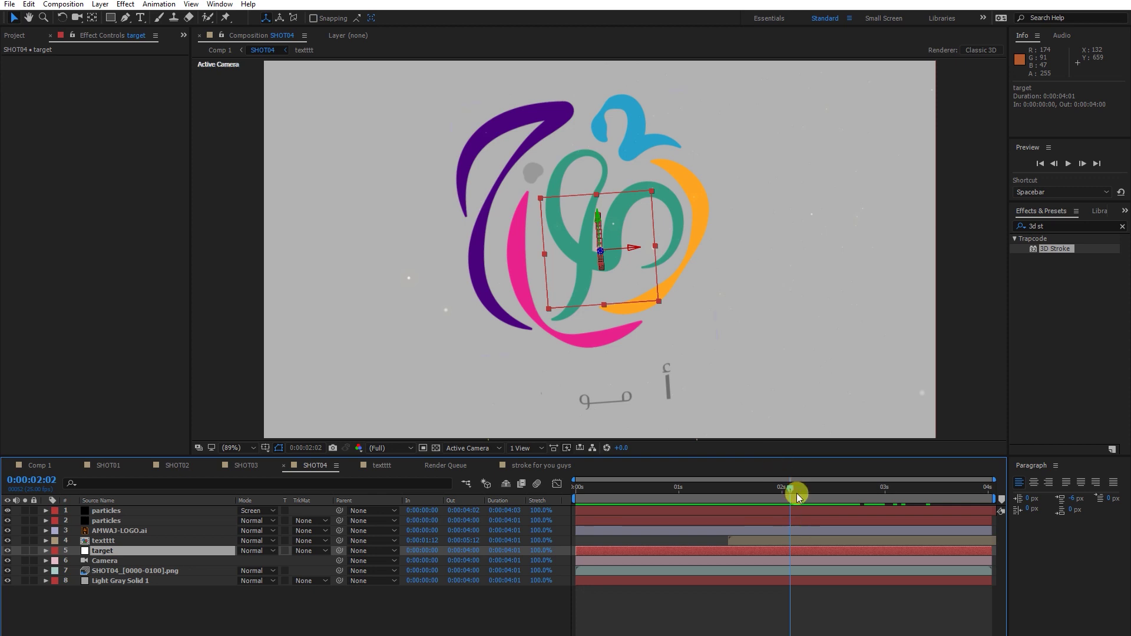
{"action": "left_click_drag", "start_coordinate": [796, 493], "coordinate": [843, 489]}
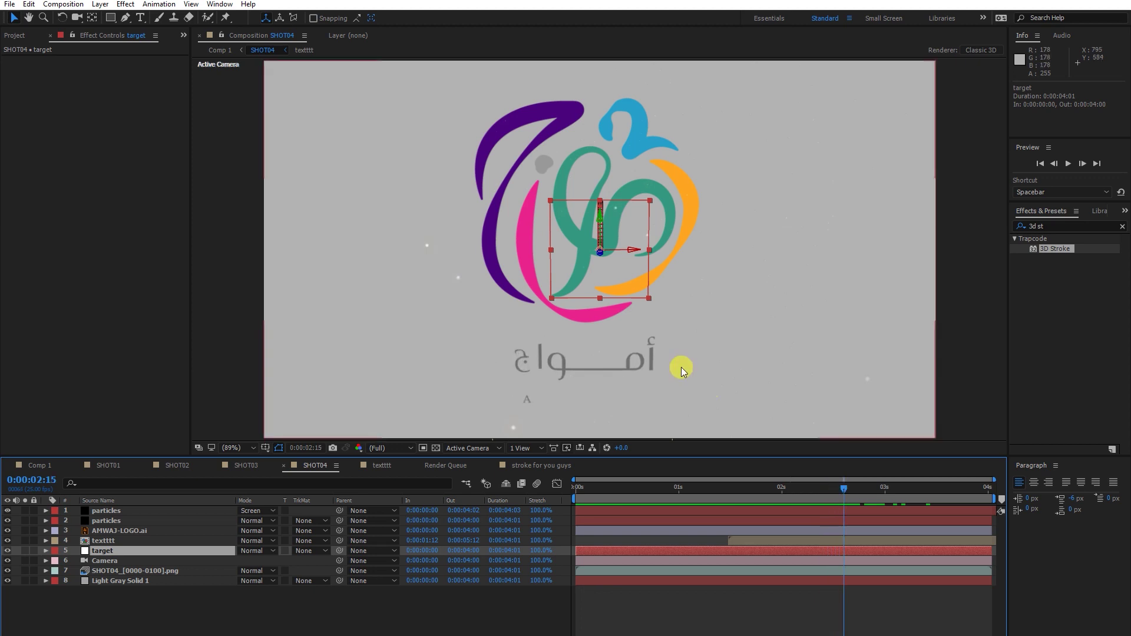
{"action": "left_click_drag", "start_coordinate": [650, 487], "coordinate": [815, 480]}
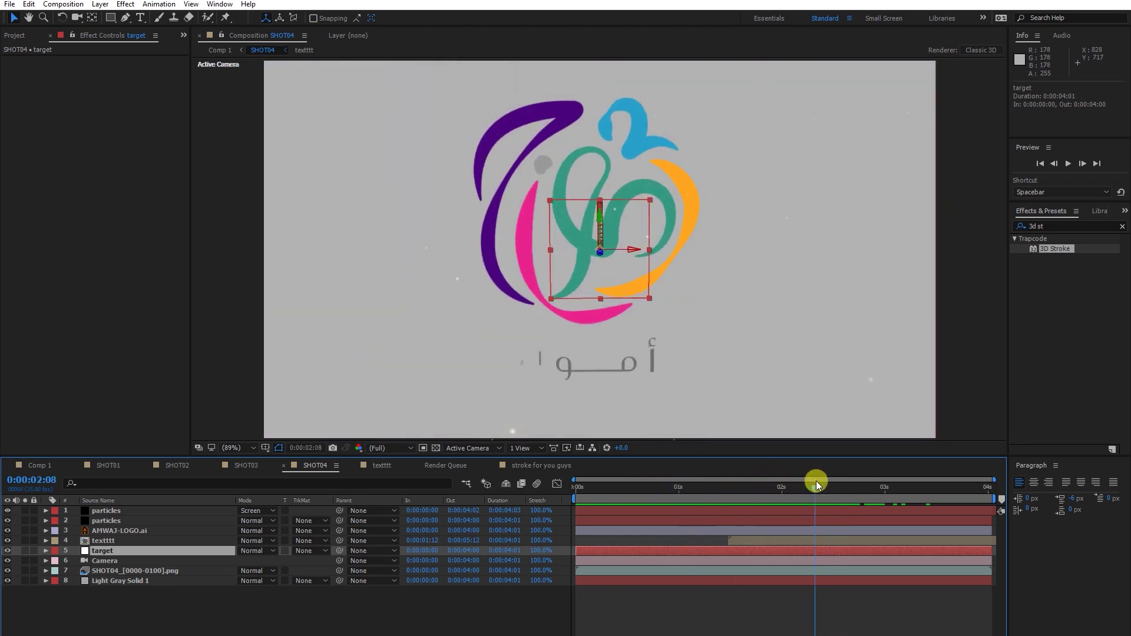